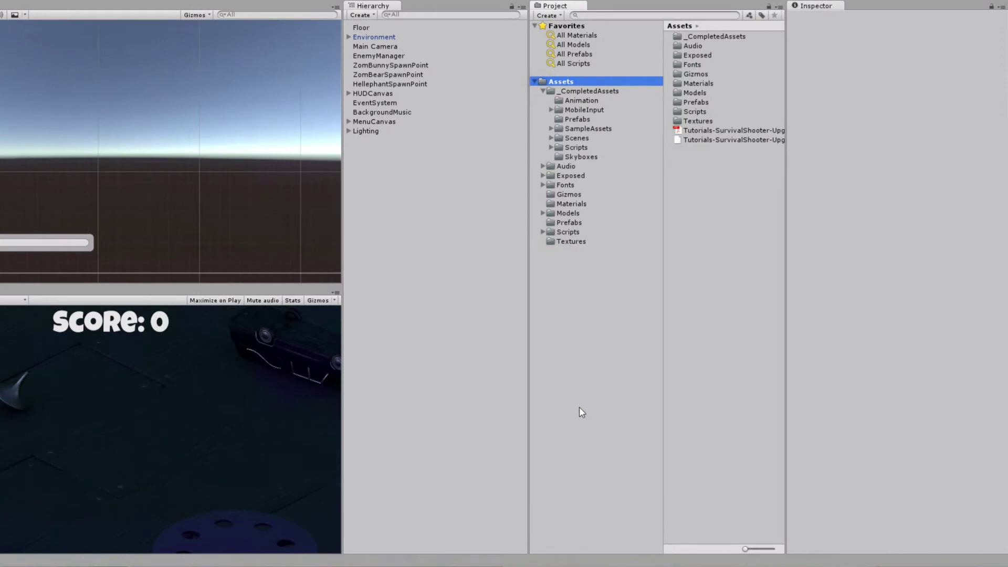
Drag the Hero prefab from _CompletedAssets/Prefabs into the scene
{"action": "left_click", "coordinate": [570, 120]}
{"action": "left_click", "coordinate": [691, 47]}
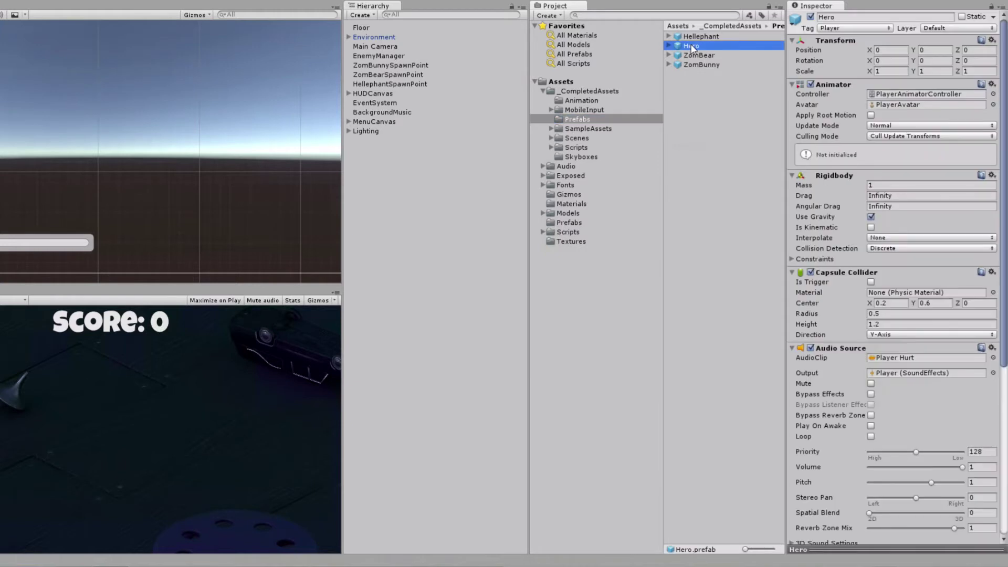
{"action": "left_click_drag", "start_coordinate": [691, 47], "coordinate": [414, 135]}
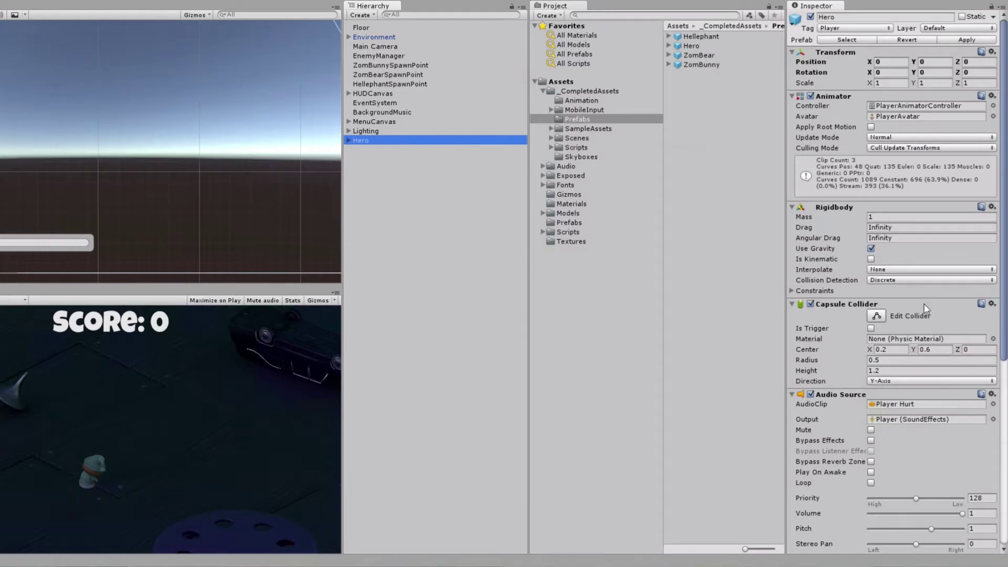
Add an Exposed References component to the Hero instance
{"action": "scroll", "coordinate": [924, 317], "scroll_direction": "down", "scroll_amount": 10}
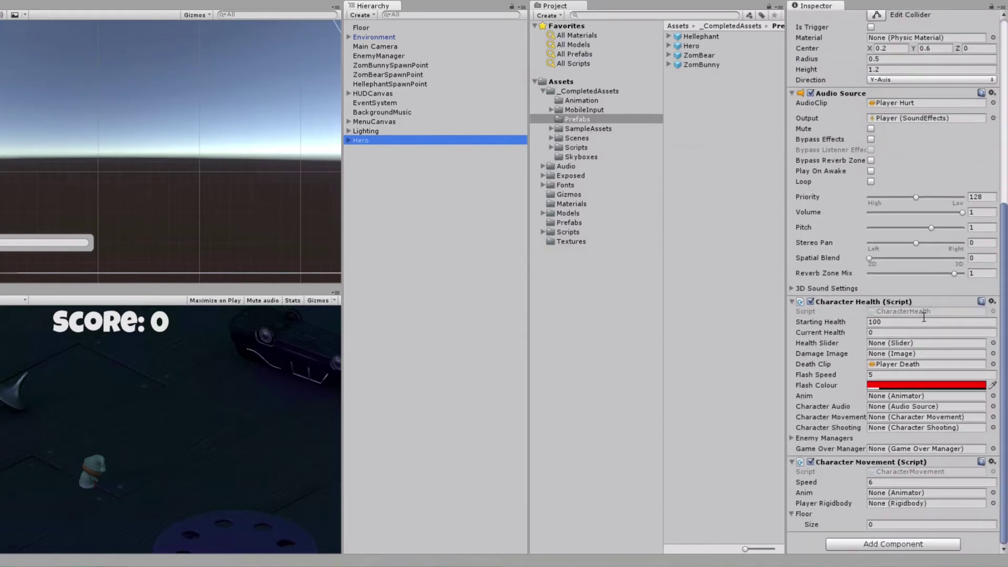
{"action": "left_click", "coordinate": [887, 544]}
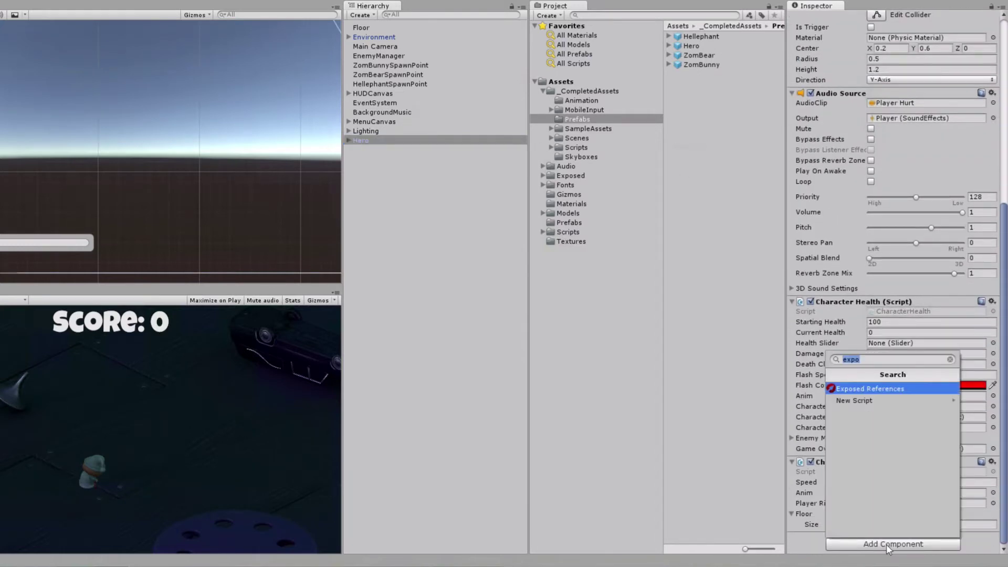
{"action": "key", "text": "Return"}
{"action": "scroll", "coordinate": [886, 546], "scroll_direction": "down", "scroll_amount": 1}
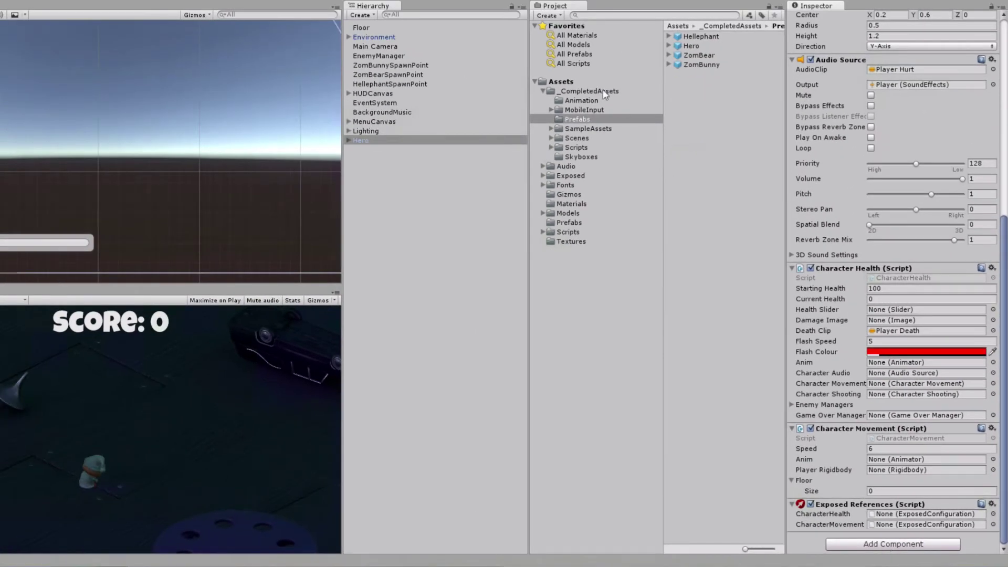
Create a new folder named 'References' in Assets
{"action": "left_click", "coordinate": [561, 81]}
{"action": "right_click", "coordinate": [700, 185]}
{"action": "mouse_move", "coordinate": [729, 192]}
{"action": "left_click", "coordinate": [871, 193]}
{"action": "type", "text": "References"}
{"action": "key", "text": "Return"}
Inside References, create Exposed Configuration assets HeroHealth and HeroMovement
{"action": "double_click", "coordinate": [733, 115]}
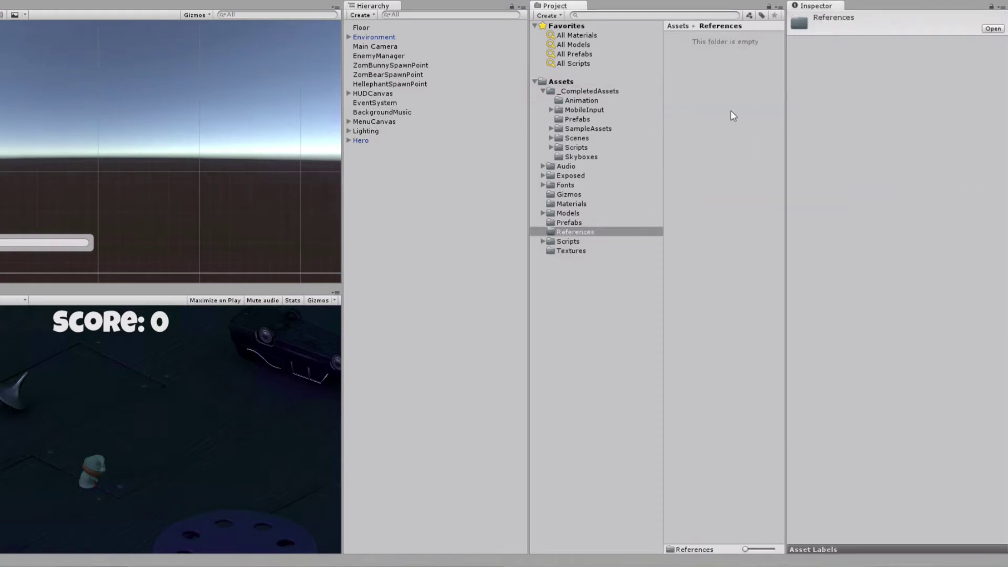
{"action": "right_click", "coordinate": [718, 71]}
{"action": "mouse_move", "coordinate": [735, 77]}
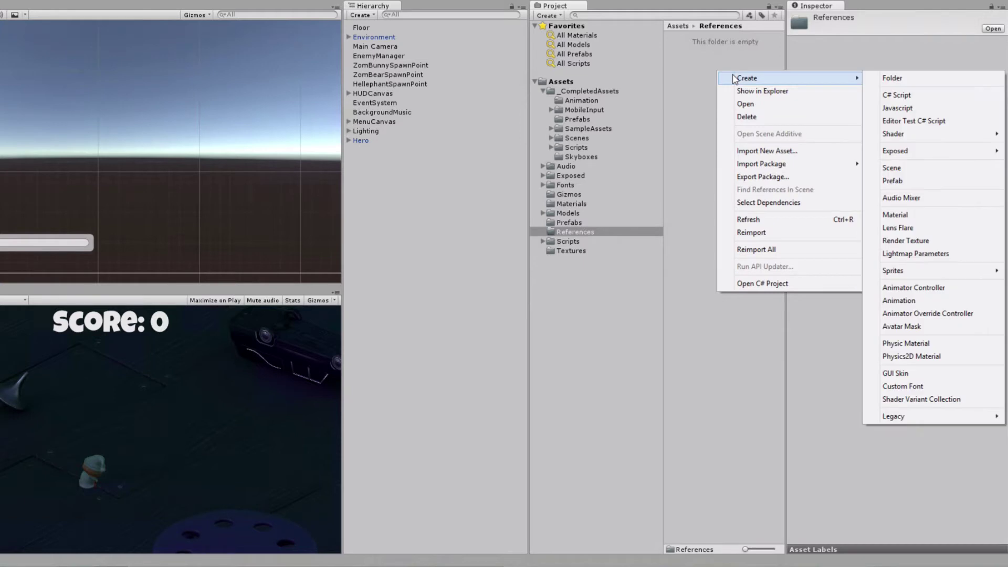
{"action": "mouse_move", "coordinate": [903, 153]}
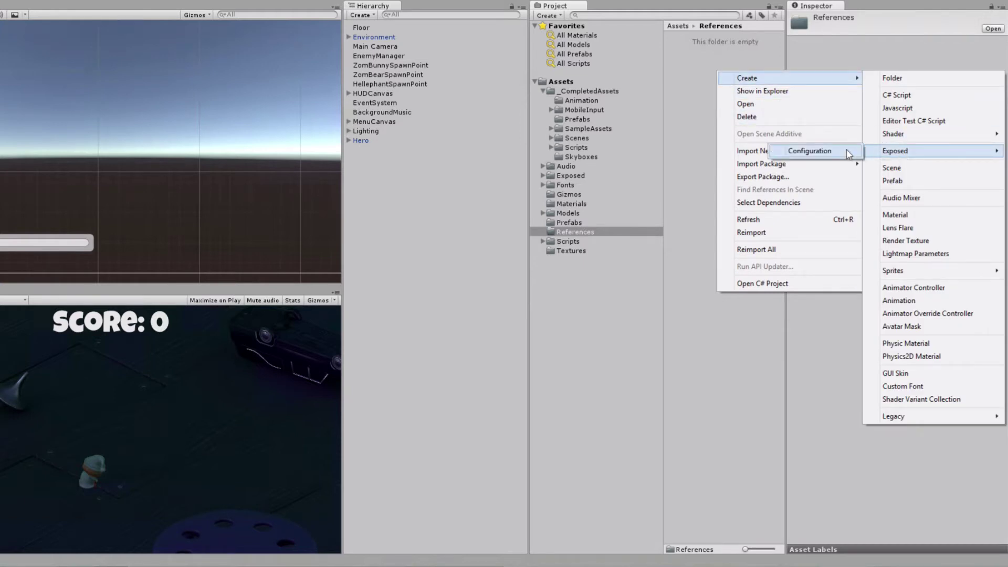
{"action": "left_click", "coordinate": [810, 151]}
{"action": "type", "text": "HeroHealth"}
{"action": "key", "text": "Return"}
{"action": "key", "text": "ctrl+d"}
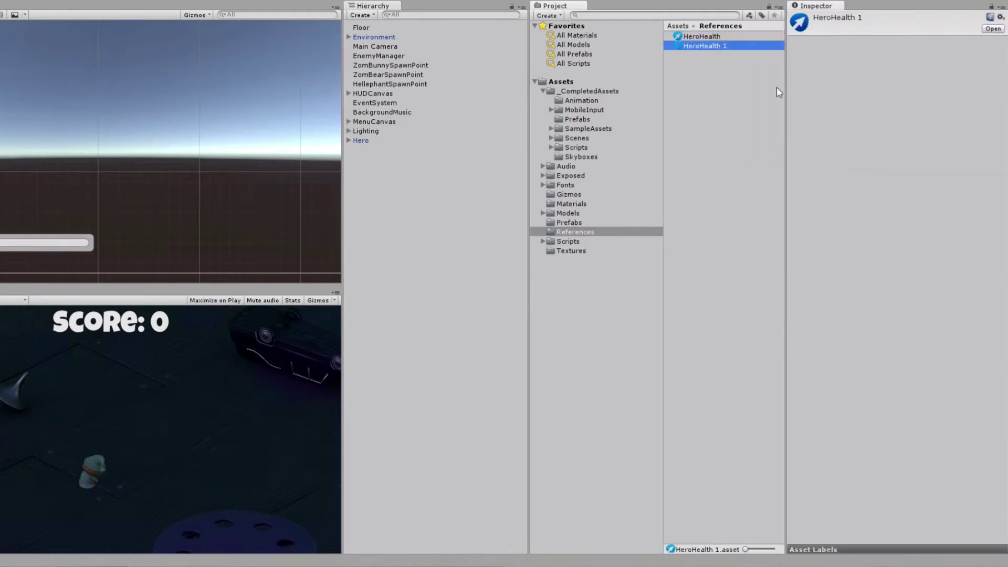
{"action": "key", "text": "F2"}
{"action": "type", "text": "HeroMovement"}
{"action": "key", "text": "Return"}
Assign HeroHealth and HeroMovement to Hero's Exposed References slots and apply to the prefab
{"action": "left_click", "coordinate": [361, 140]}
{"action": "scroll", "coordinate": [892, 315], "scroll_direction": "down", "scroll_amount": 5}
{"action": "left_click_drag", "start_coordinate": [702, 37], "coordinate": [898, 516]}
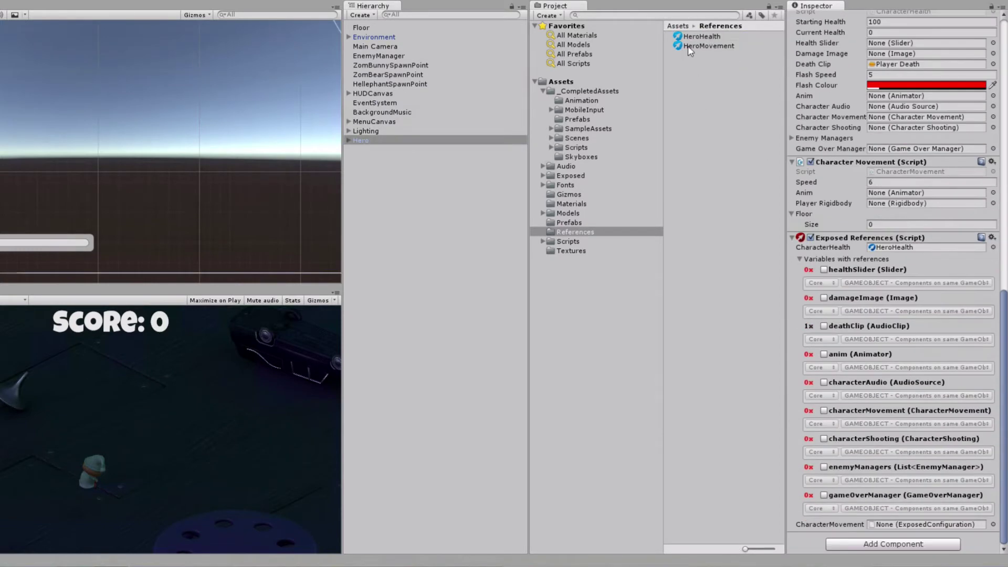
{"action": "left_click_drag", "start_coordinate": [688, 47], "coordinate": [884, 527]}
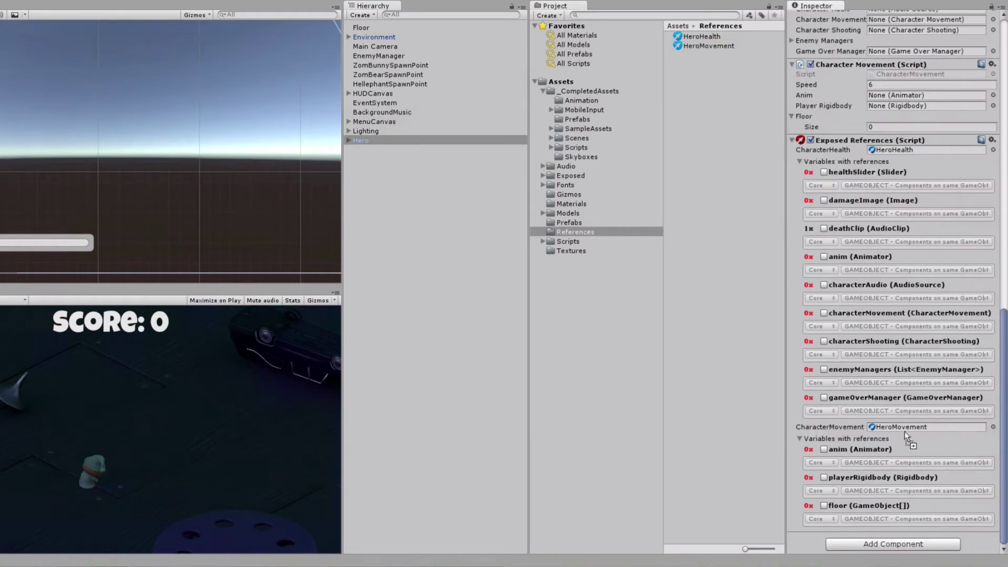
{"action": "scroll", "coordinate": [915, 348], "scroll_direction": "up", "scroll_amount": 15}
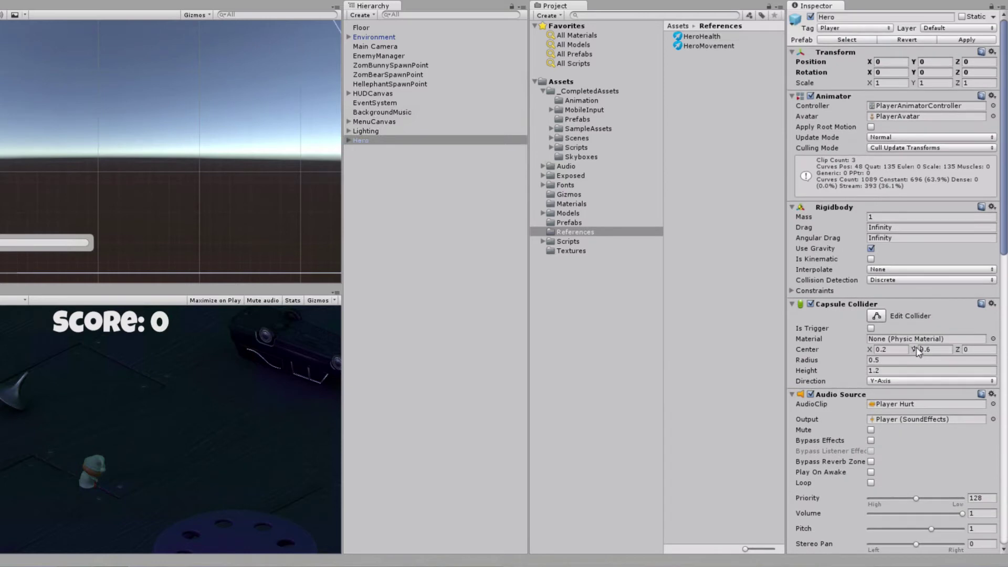
{"action": "left_click", "coordinate": [957, 41]}
Scroll through Hero's components and ping the Player Death clip in the project
{"action": "scroll", "coordinate": [941, 225], "scroll_direction": "down", "scroll_amount": 10}
{"action": "scroll", "coordinate": [941, 224], "scroll_direction": "down", "scroll_amount": 3}
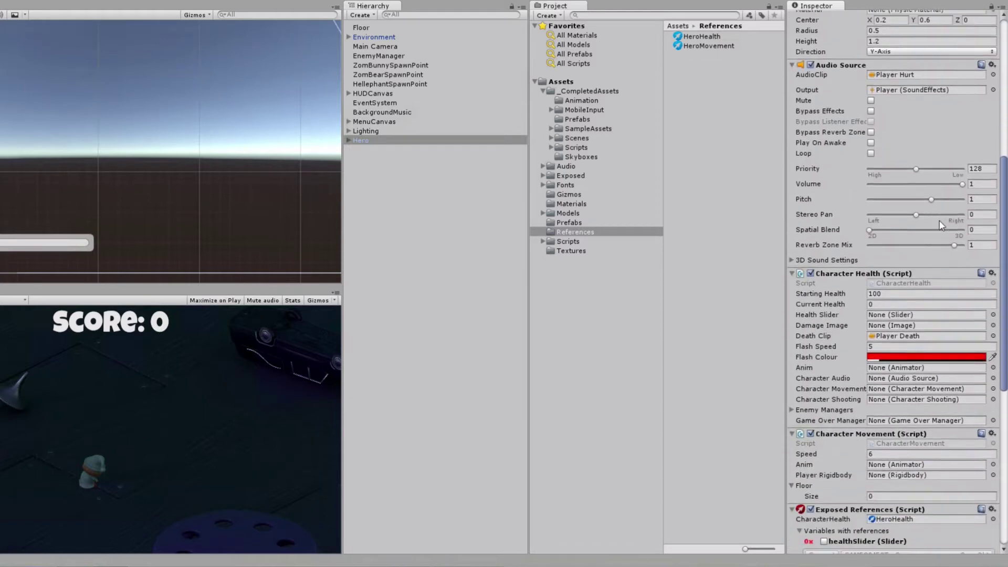
{"action": "scroll", "coordinate": [931, 315], "scroll_direction": "down", "scroll_amount": 4}
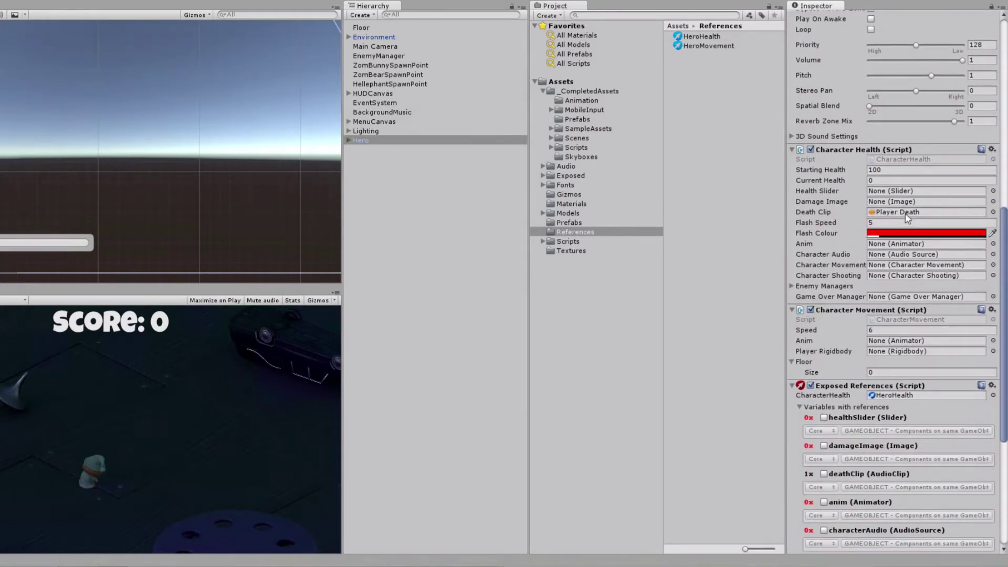
{"action": "left_click", "coordinate": [907, 213]}
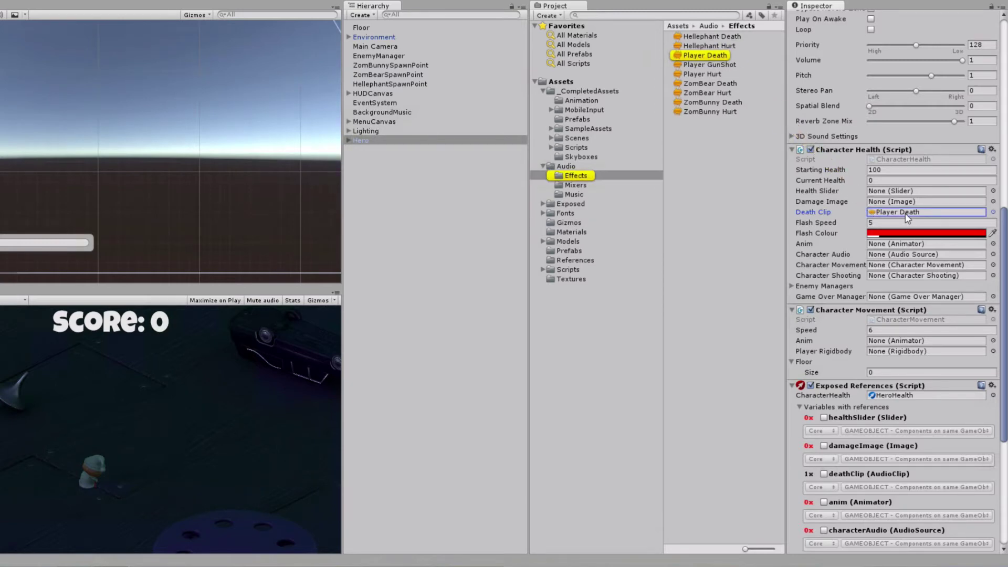
{"action": "scroll", "coordinate": [907, 215], "scroll_direction": "down", "scroll_amount": 4}
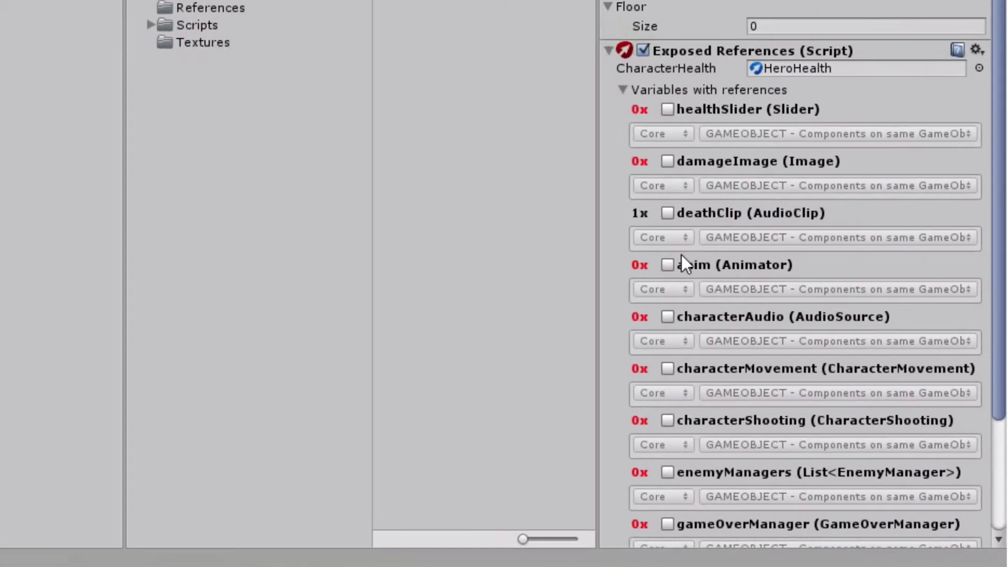
Tick anim, characterAudio, characterMovement and characterShooting, with characterShooting searching CHILDREN
{"action": "left_click", "coordinate": [794, 363]}
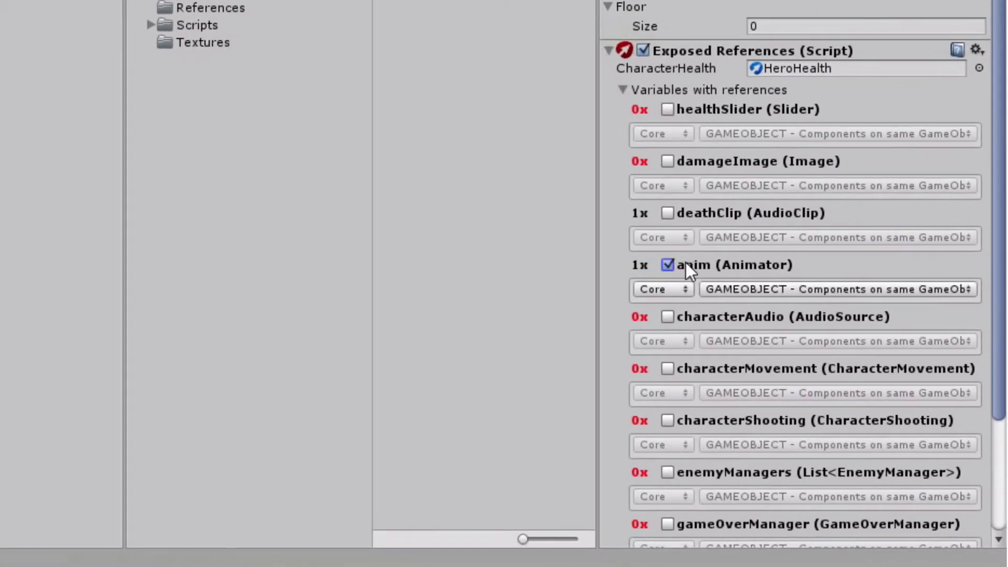
{"action": "left_click", "coordinate": [699, 320]}
{"action": "left_click", "coordinate": [699, 369]}
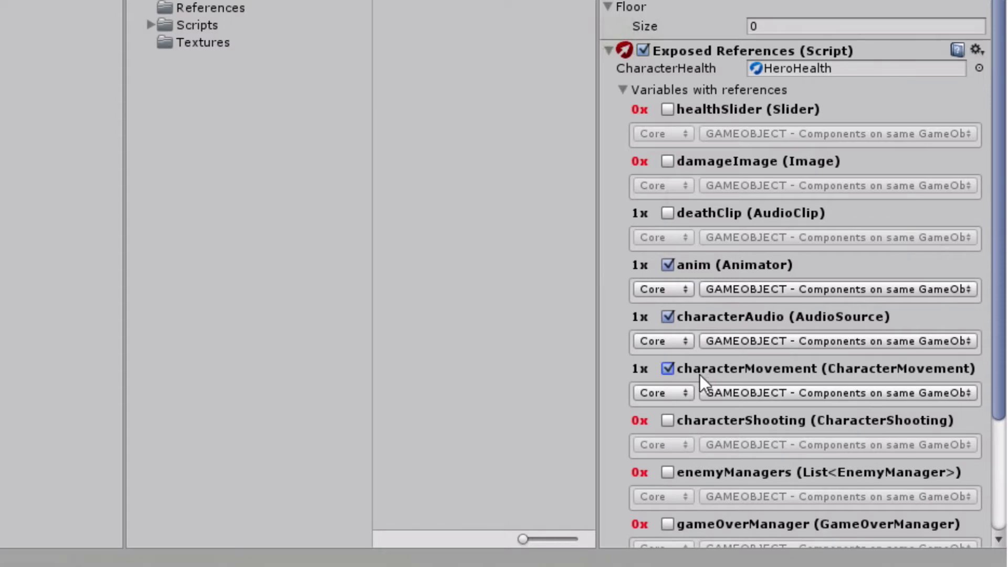
{"action": "left_click", "coordinate": [695, 419]}
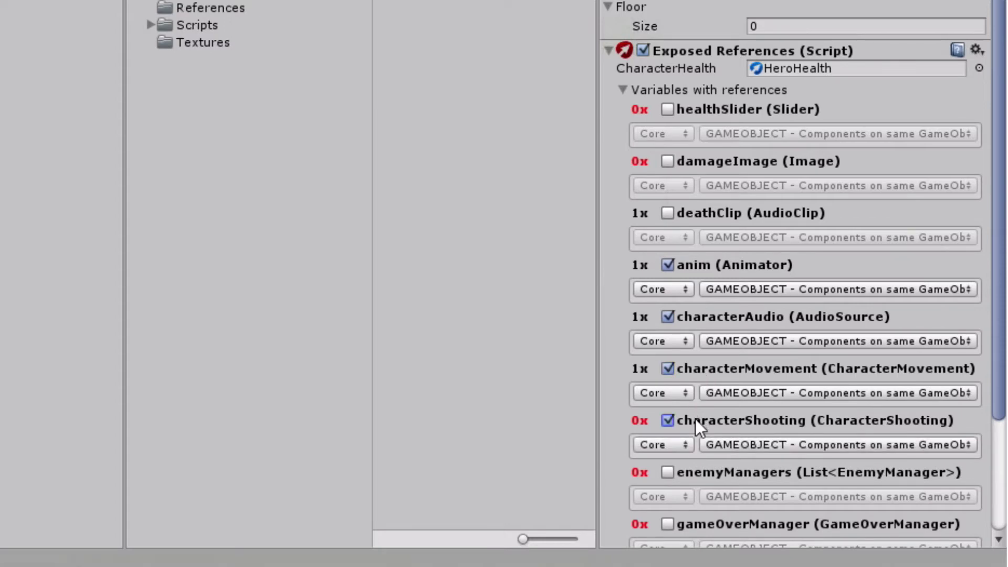
{"action": "left_click", "coordinate": [739, 445]}
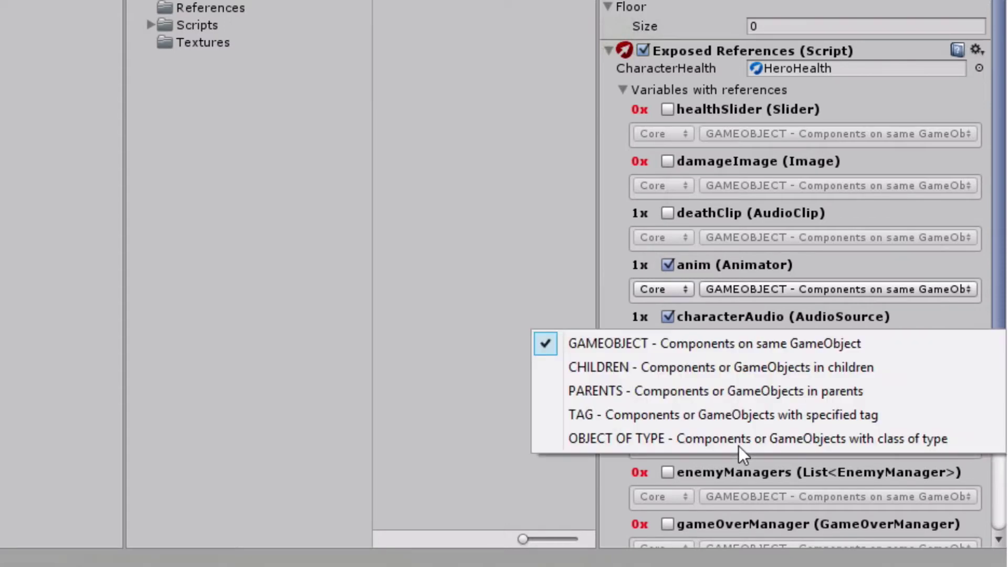
{"action": "left_click", "coordinate": [702, 369]}
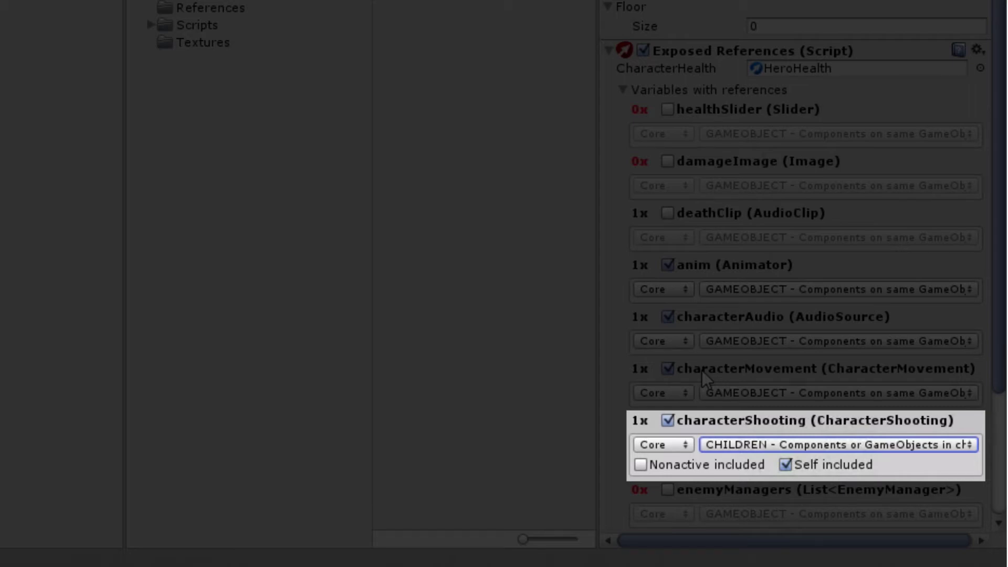
Enable enemyManagers and gameOverManager and set both to OBJECT OF TYPE
{"action": "scroll", "coordinate": [701, 370], "scroll_direction": "down", "scroll_amount": 10}
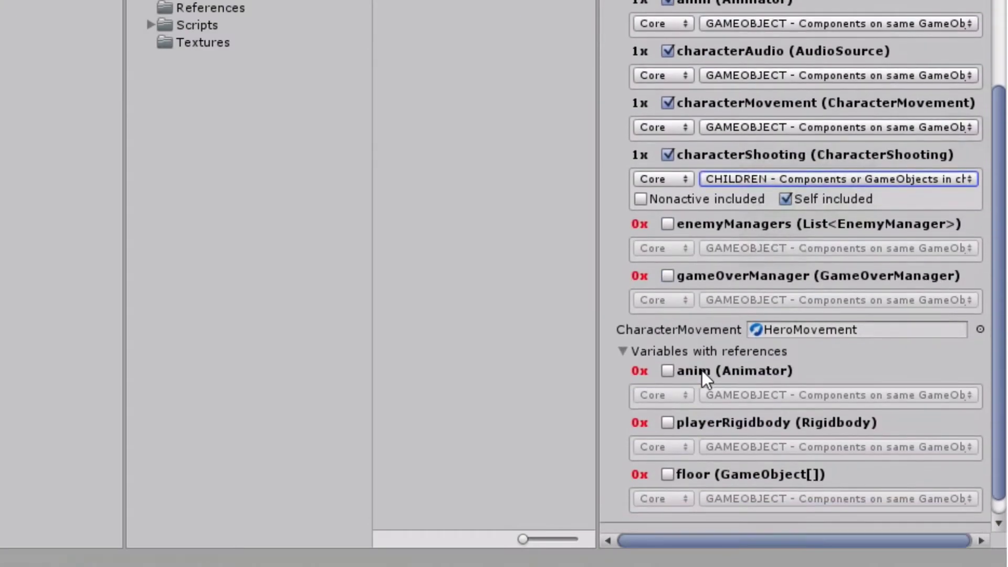
{"action": "left_click", "coordinate": [694, 192]}
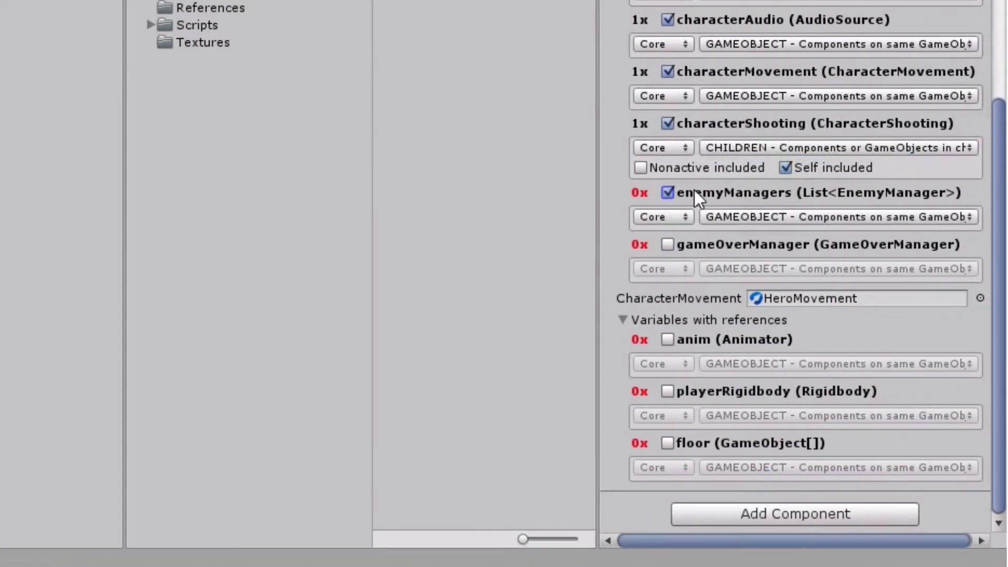
{"action": "left_click", "coordinate": [735, 216]}
{"action": "left_click", "coordinate": [658, 339]}
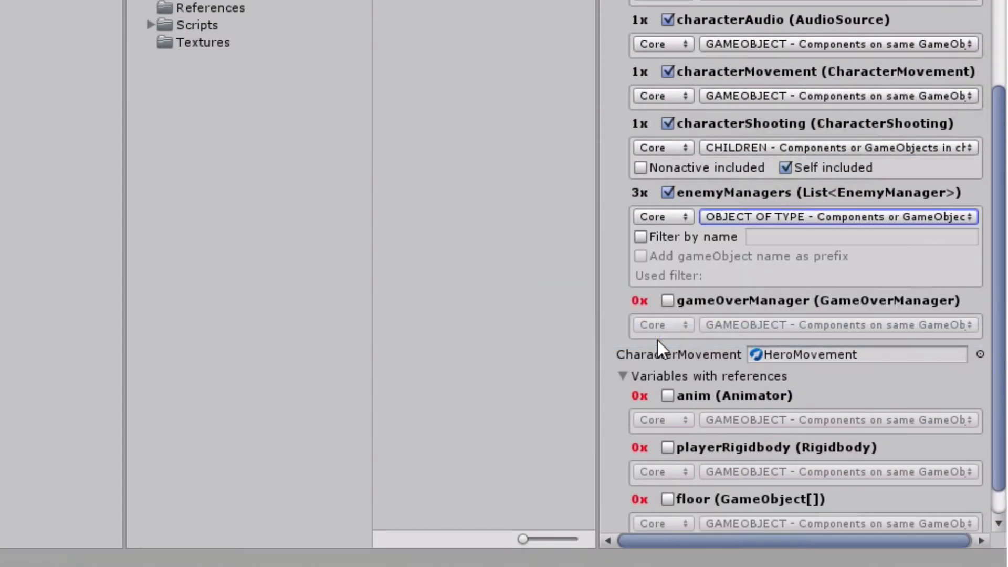
{"action": "left_click", "coordinate": [704, 300]}
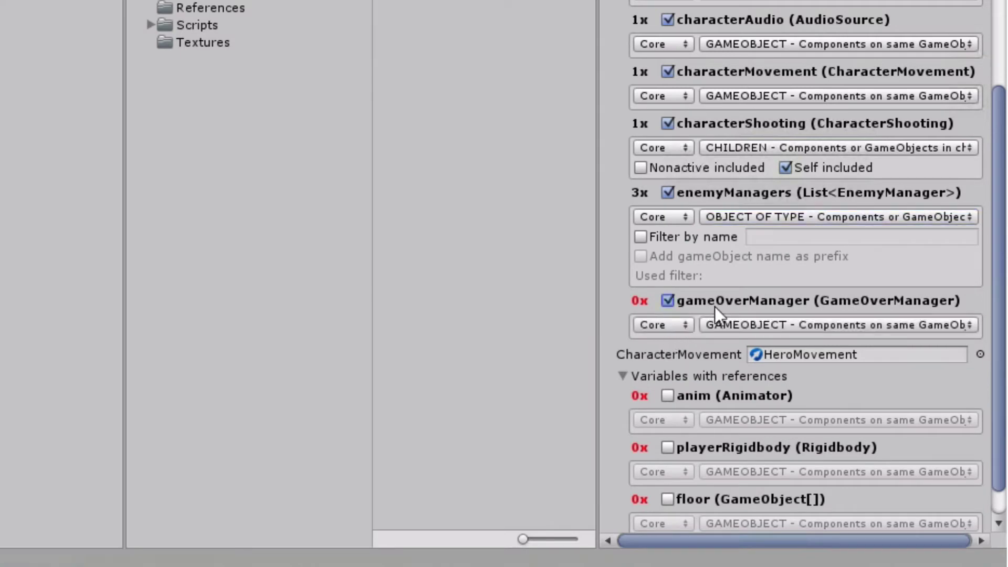
{"action": "left_click", "coordinate": [726, 323]}
{"action": "left_click", "coordinate": [666, 444]}
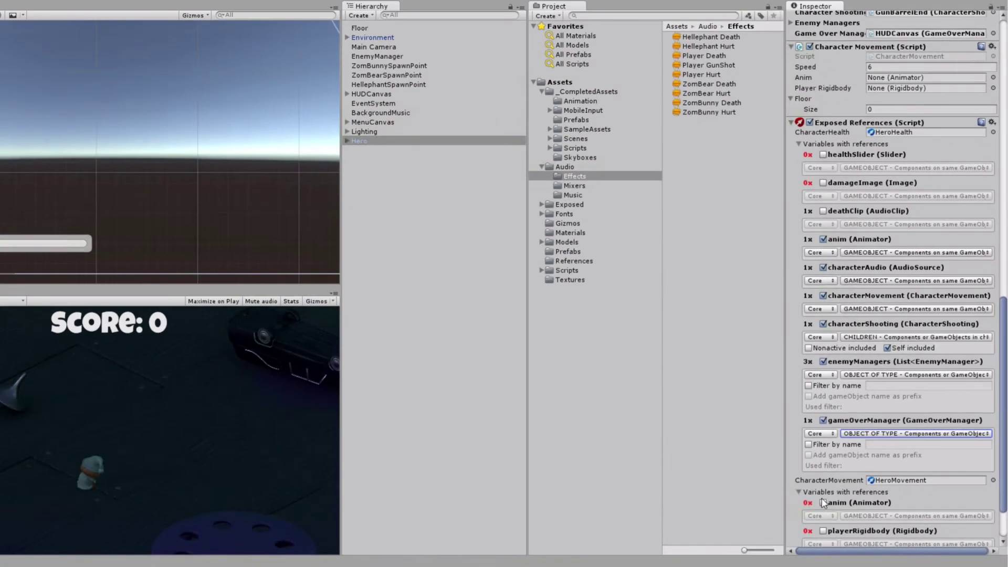
Re-enable the enemyManagers rule and expand HUDCanvas in the Hierarchy
{"action": "scroll", "coordinate": [667, 450], "scroll_direction": "up", "scroll_amount": 3}
{"action": "scroll", "coordinate": [823, 503], "scroll_direction": "up", "scroll_amount": 5}
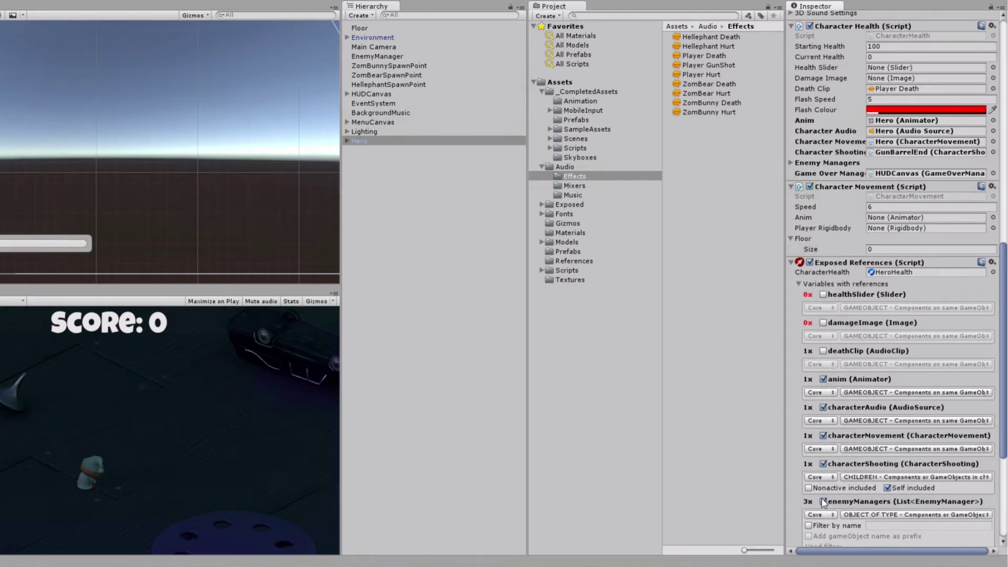
{"action": "left_click", "coordinate": [823, 502]}
{"action": "left_click", "coordinate": [347, 94]}
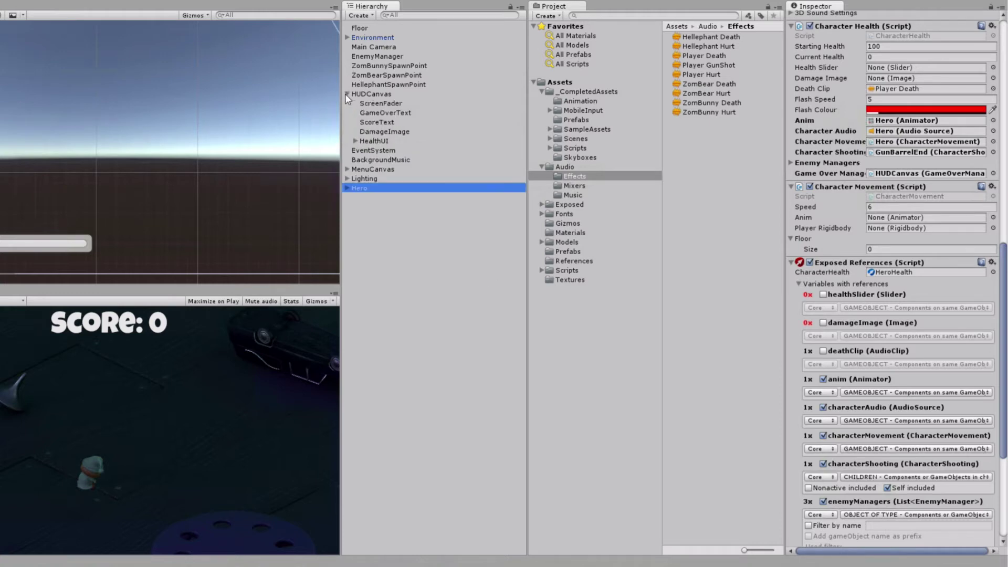
Inspect the HealthSlider and DamageImage objects under HealthUI, then reselect Hero
{"action": "left_click", "coordinate": [355, 141]}
{"action": "left_click", "coordinate": [385, 151]}
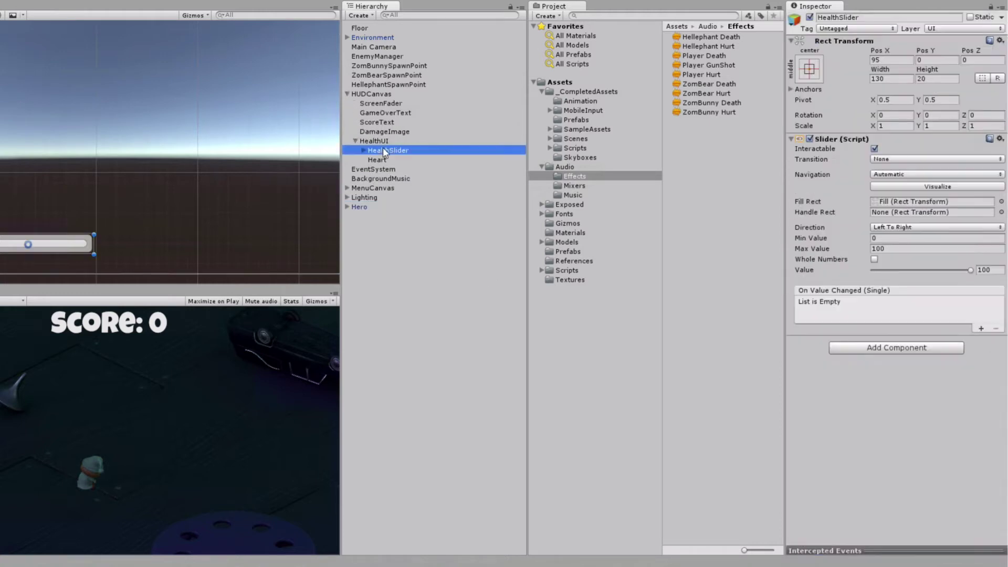
{"action": "left_click", "coordinate": [382, 131]}
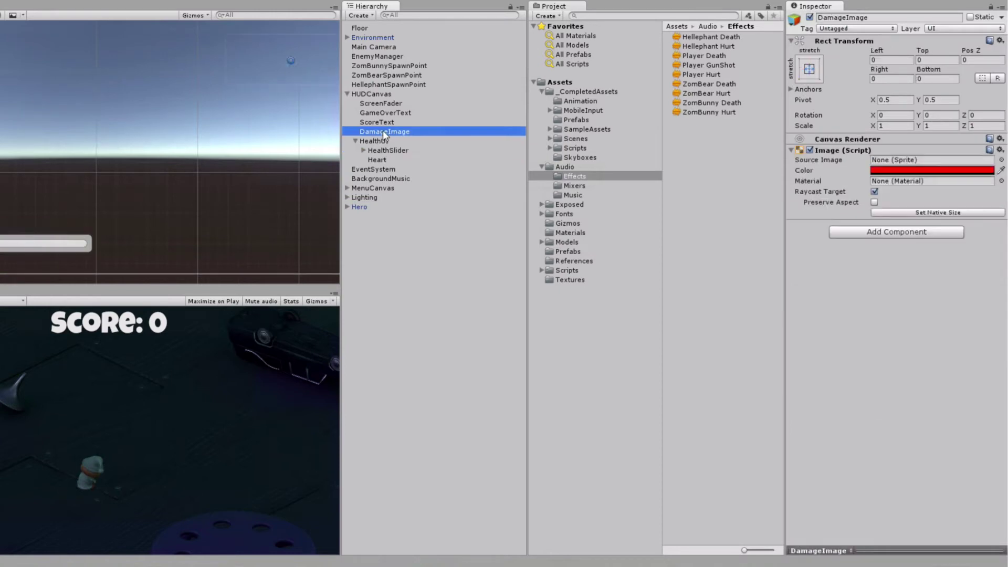
{"action": "left_click", "coordinate": [366, 209]}
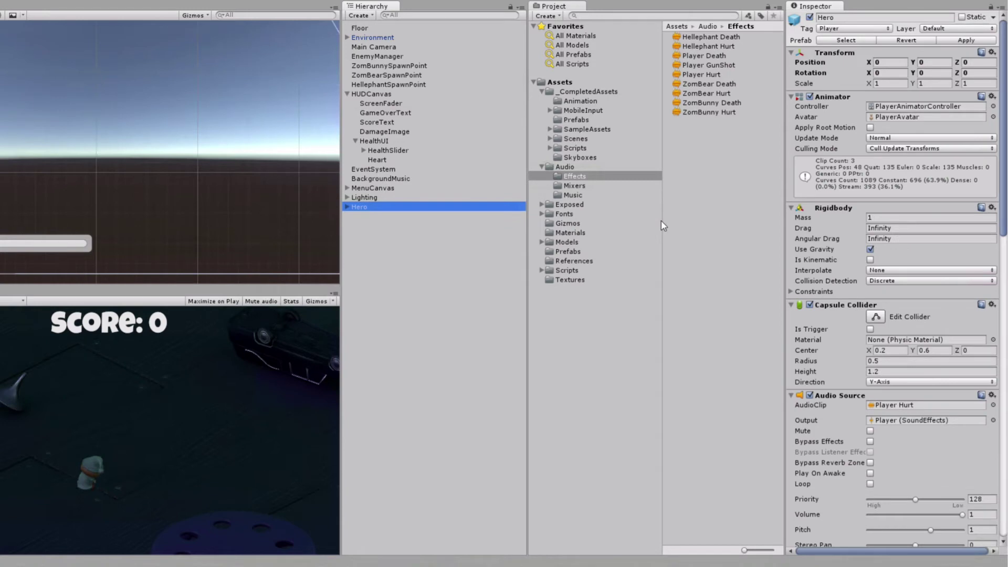
Enable healthSlider and damageImage rules, both set to OBJECT OF TYPE
{"action": "scroll", "coordinate": [869, 313], "scroll_direction": "down", "scroll_amount": 10}
{"action": "scroll", "coordinate": [869, 313], "scroll_direction": "down", "scroll_amount": 8}
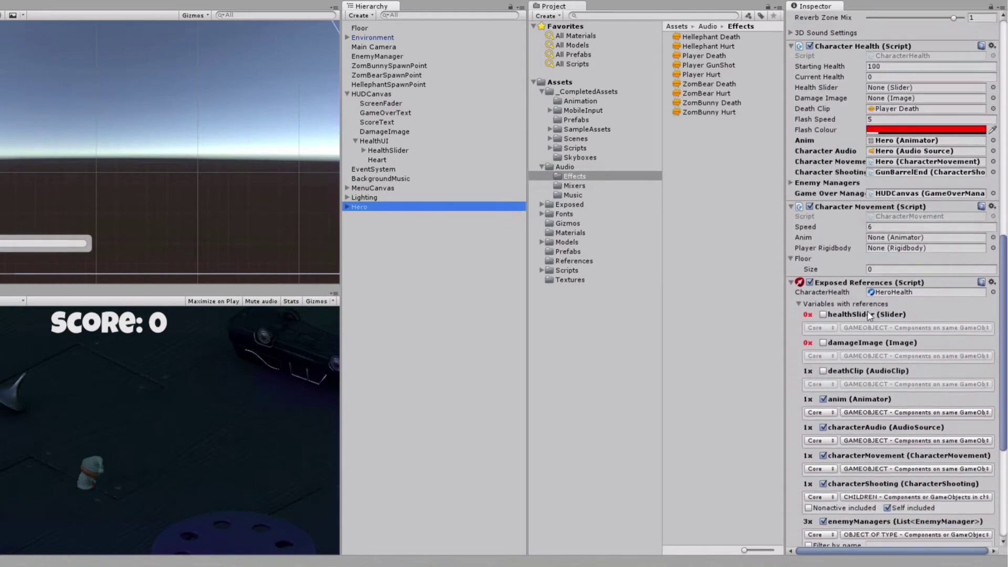
{"action": "scroll", "coordinate": [867, 314], "scroll_direction": "down", "scroll_amount": 1}
{"action": "left_click", "coordinate": [824, 281]}
{"action": "left_click", "coordinate": [859, 294]}
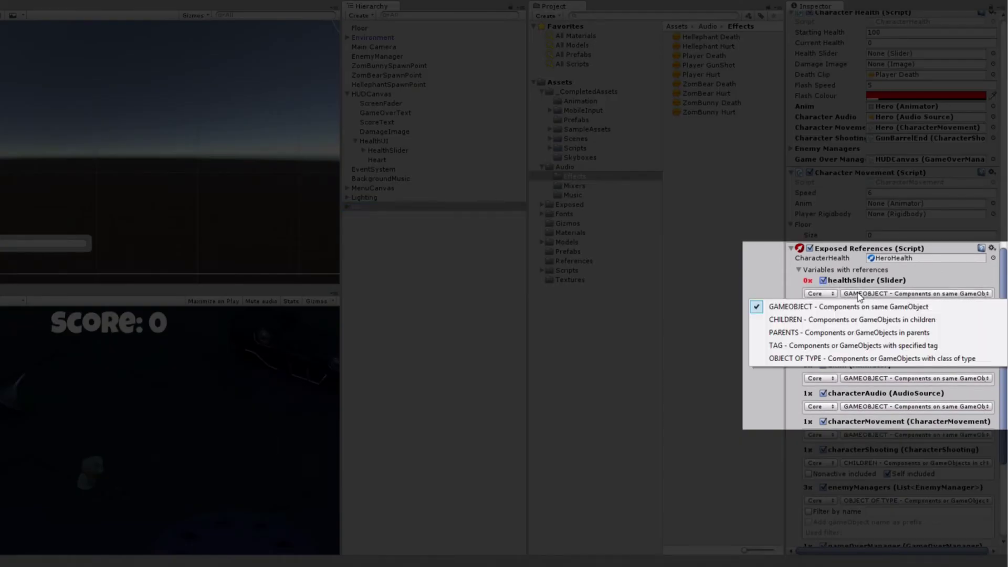
{"action": "left_click", "coordinate": [815, 360]}
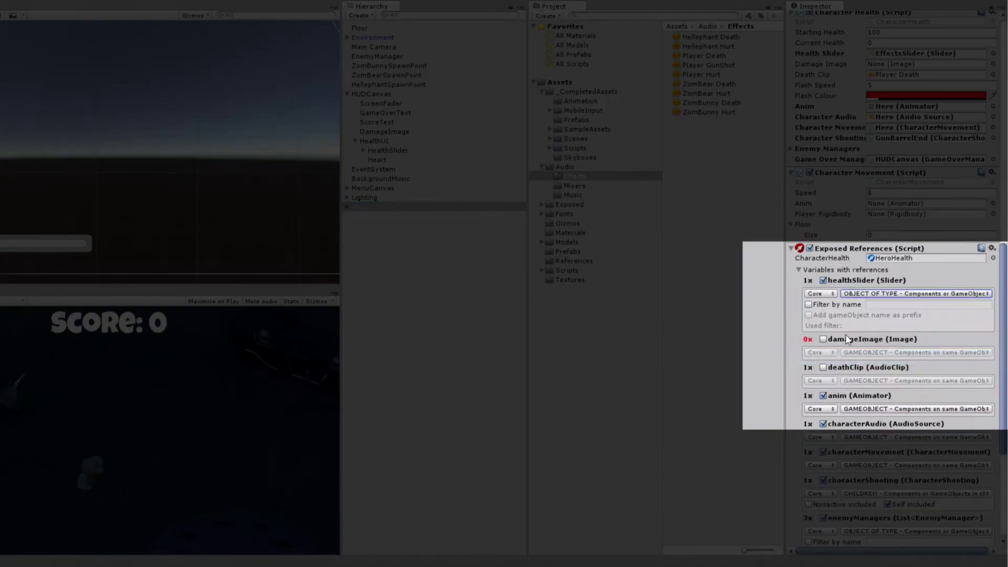
{"action": "left_click", "coordinate": [853, 352]}
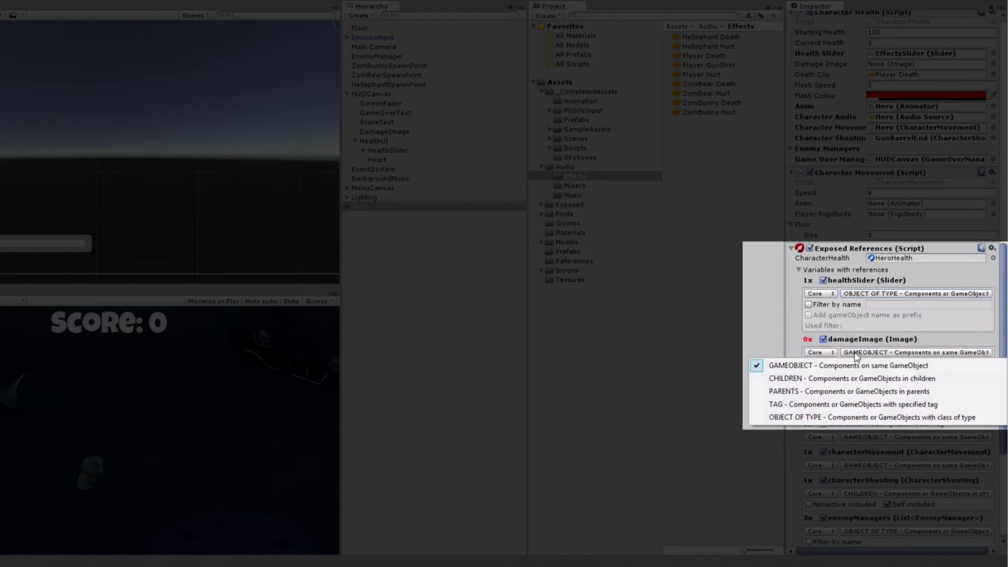
{"action": "left_click", "coordinate": [831, 417]}
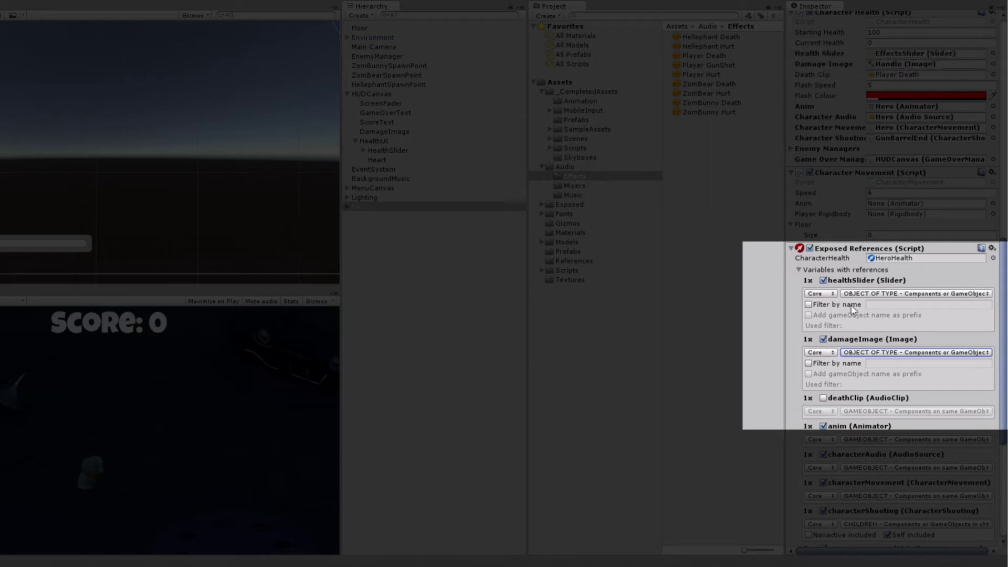
Set name filters 'HealthSlider' and 'DamageImage' and ping the two mapped objects
{"action": "left_click", "coordinate": [884, 306]}
{"action": "type", "text": "Health"}
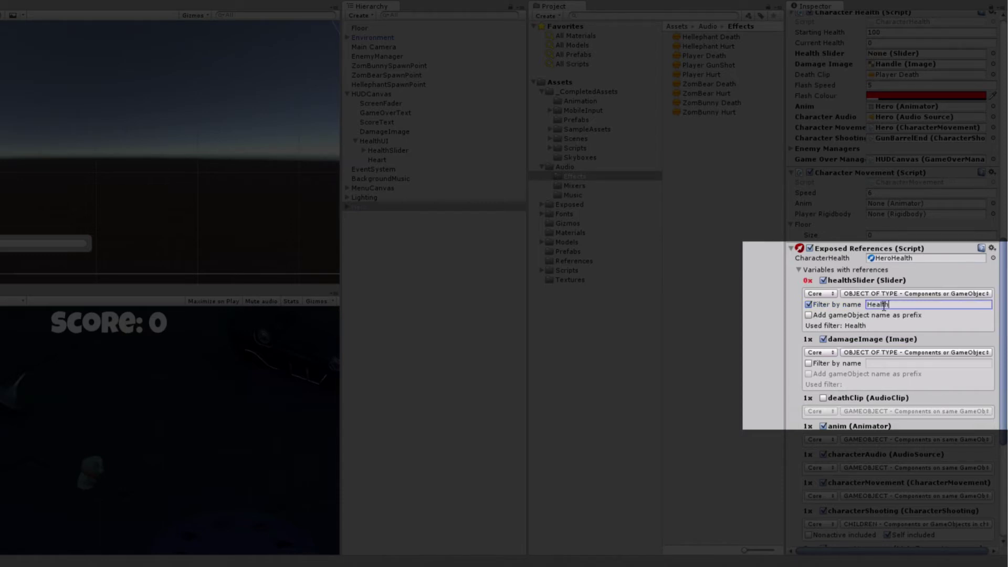
{"action": "type", "text": "Slider"}
{"action": "left_click", "coordinate": [854, 364]}
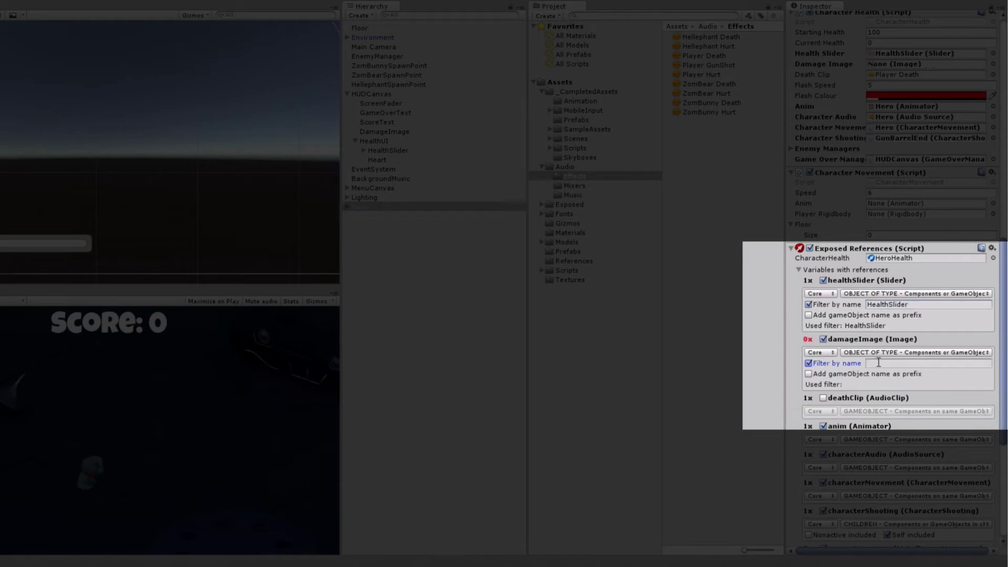
{"action": "left_click", "coordinate": [879, 363]}
{"action": "type", "text": "Damage"}
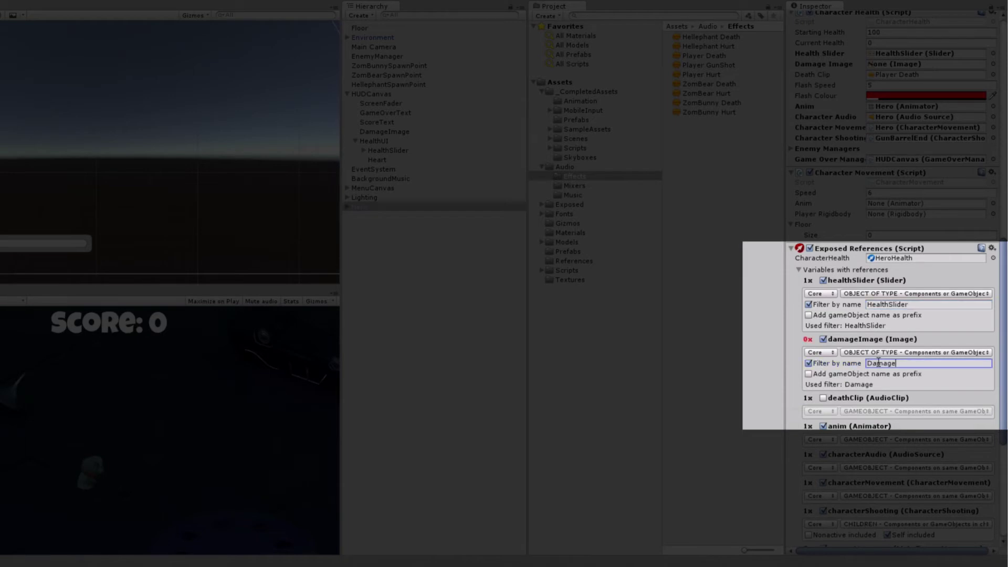
{"action": "type", "text": "Image"}
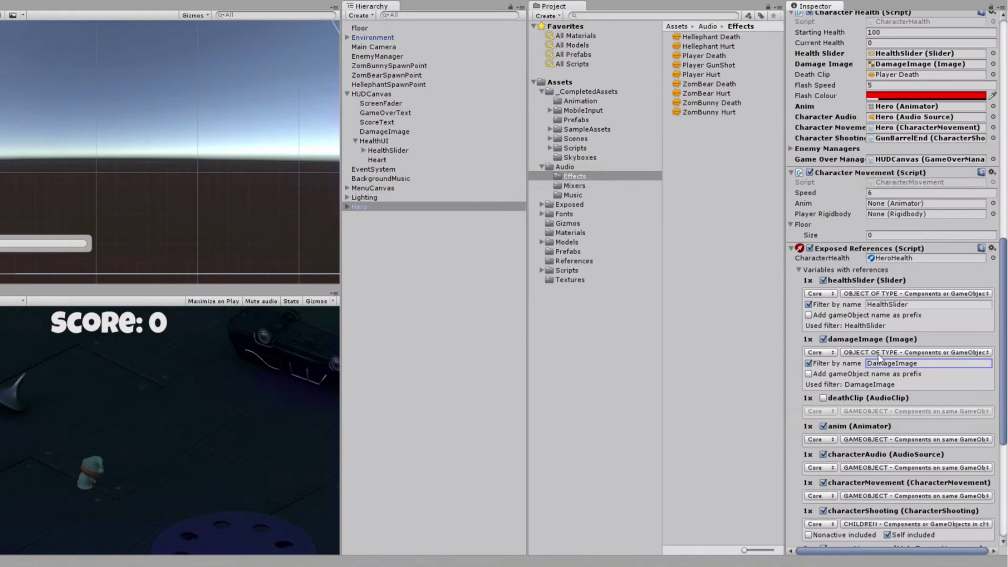
{"action": "left_click", "coordinate": [943, 54]}
{"action": "left_click", "coordinate": [940, 65]}
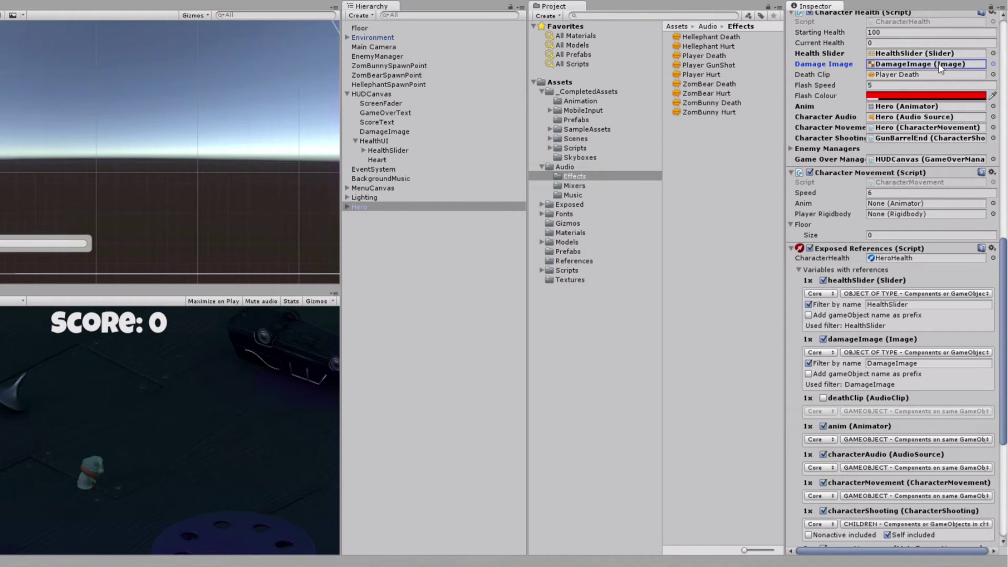
Drag a second Hero prefab instance from _CompletedAssets/Prefabs into the scene
{"action": "left_click", "coordinate": [576, 119]}
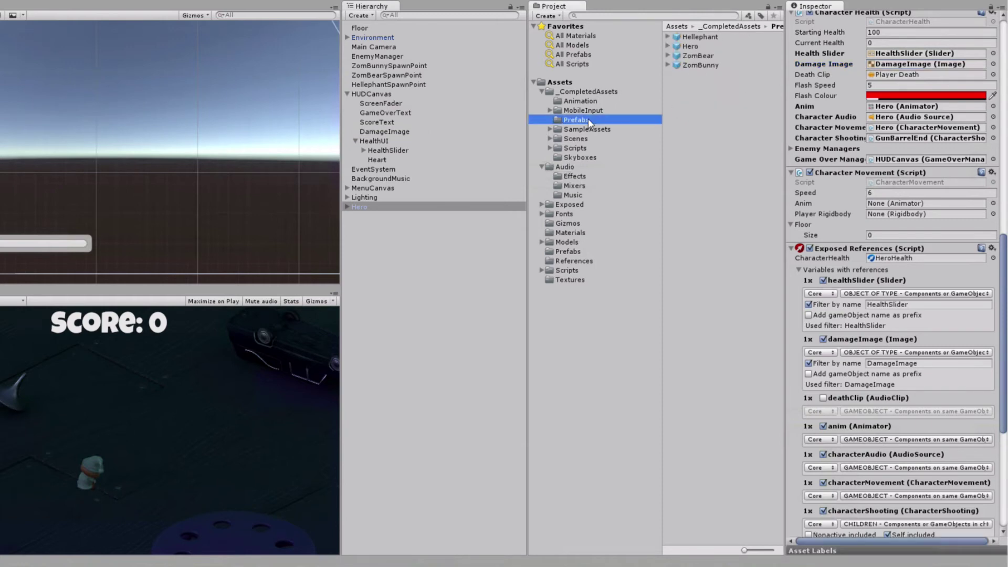
{"action": "left_click", "coordinate": [690, 46]}
{"action": "left_click_drag", "start_coordinate": [690, 49], "coordinate": [406, 212]}
Rename the original Hero to Hero1 and the copy to Hero2
{"action": "left_click", "coordinate": [387, 205]}
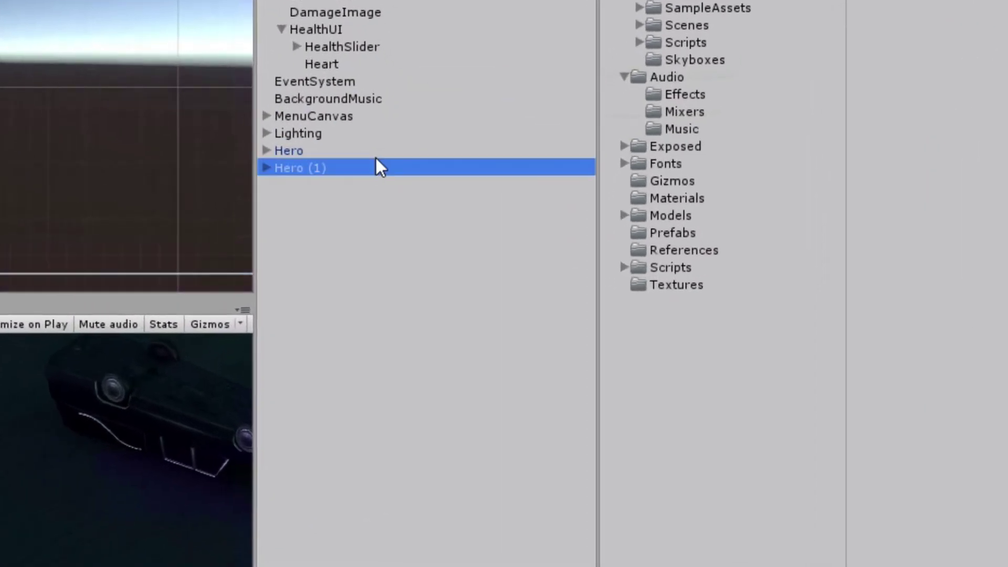
{"action": "left_click", "coordinate": [347, 152]}
{"action": "type", "text": "Hero1"}
{"action": "key", "text": "Return"}
{"action": "left_click", "coordinate": [332, 164]}
{"action": "left_click", "coordinate": [346, 167]}
{"action": "key", "text": "BackSpace"}
{"action": "key", "text": "BackSpace"}
{"action": "key", "text": "BackSpace"}
{"action": "key", "text": "BackSpace"}
{"action": "type", "text": "2"}
{"action": "key", "text": "Return"}
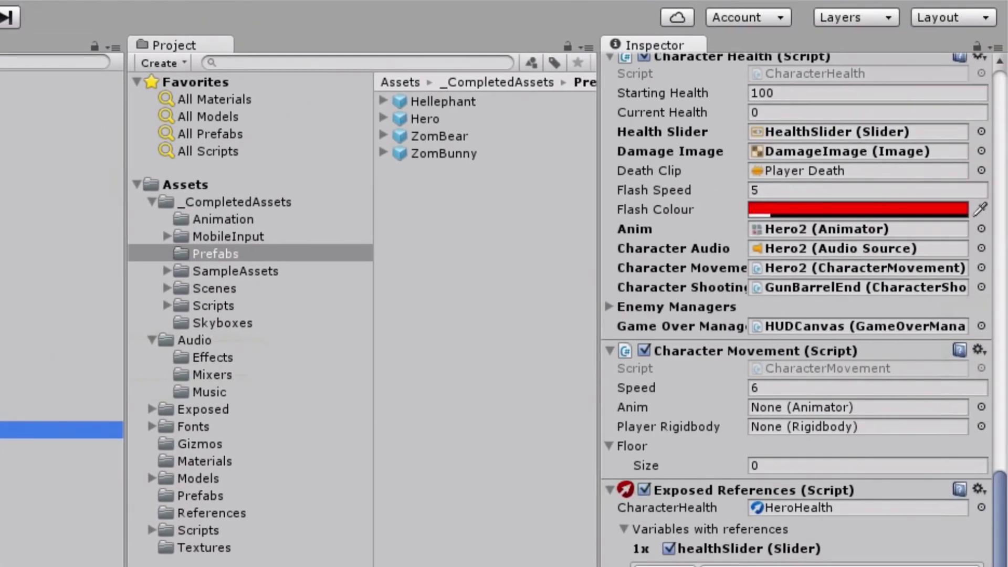
{"action": "scroll", "coordinate": [709, 379], "scroll_direction": "up", "scroll_amount": 1}
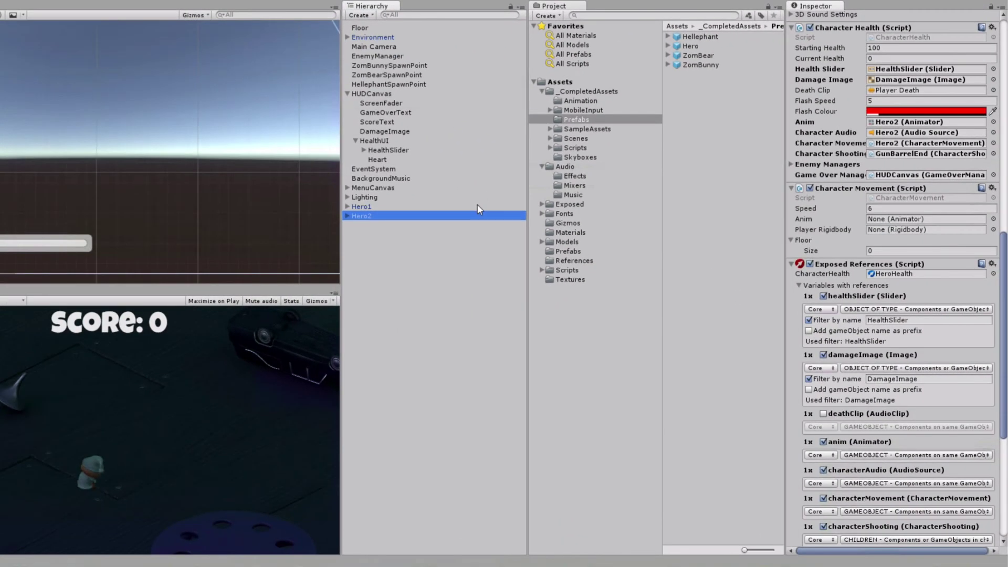
On Hero1, add the gameObject name as prefix for healthSlider and damageImage filters, then check Hero2
{"action": "left_click", "coordinate": [477, 206]}
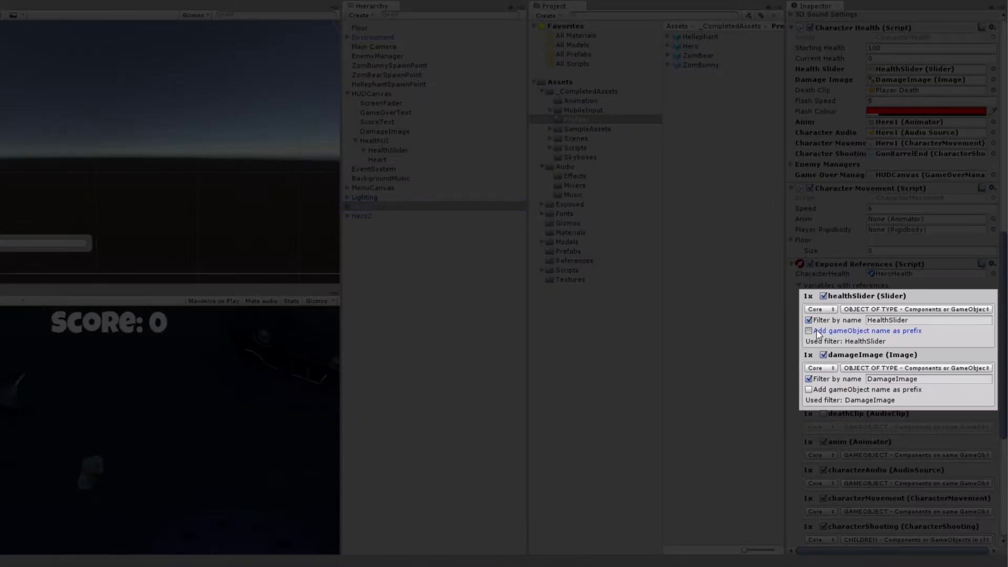
{"action": "left_click", "coordinate": [817, 330]}
{"action": "left_click", "coordinate": [814, 389]}
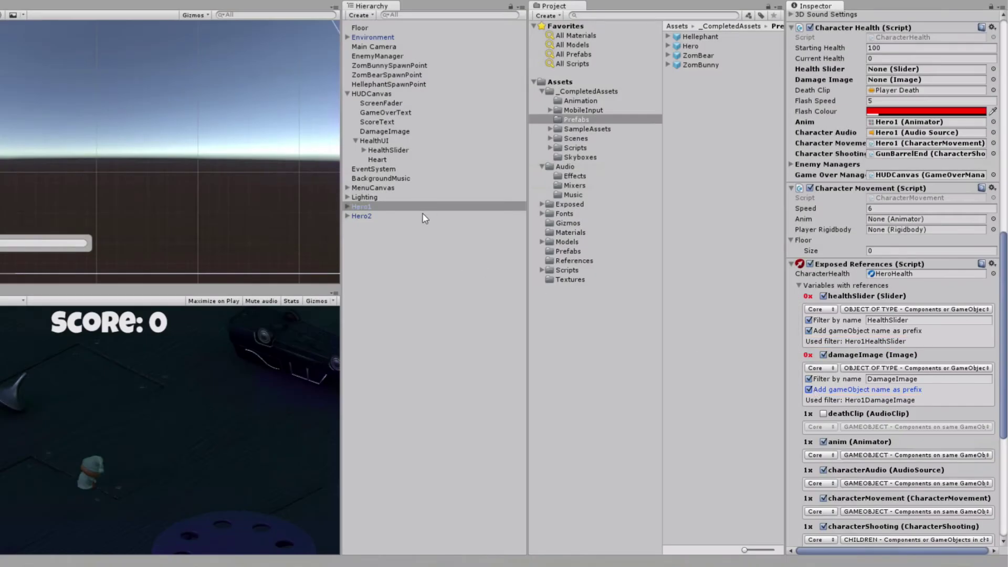
{"action": "left_click", "coordinate": [423, 216]}
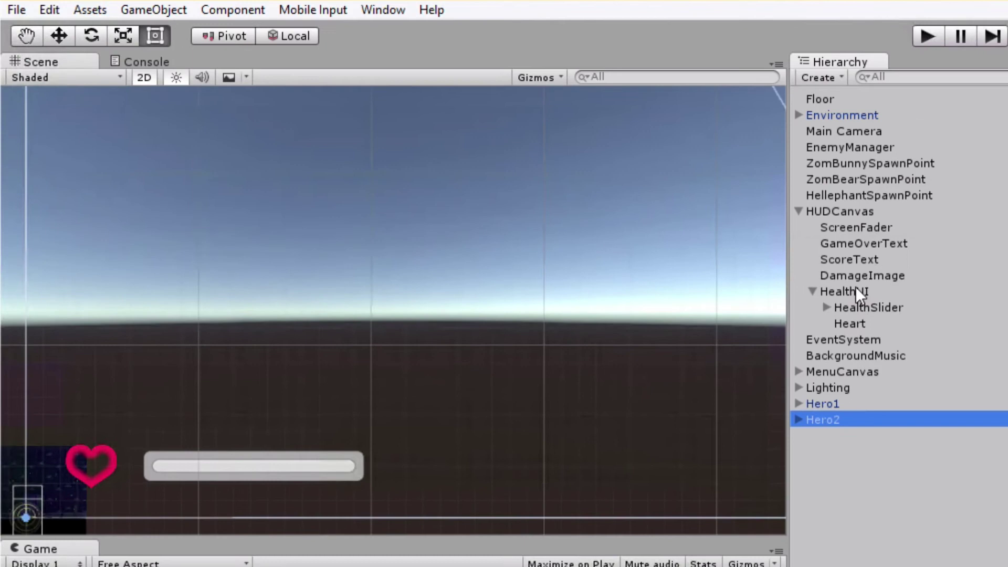
Duplicate HealthUI, move the copy above the original, and name it HealthUI2
{"action": "left_click", "coordinate": [857, 293]}
{"action": "key", "text": "ctrl+d"}
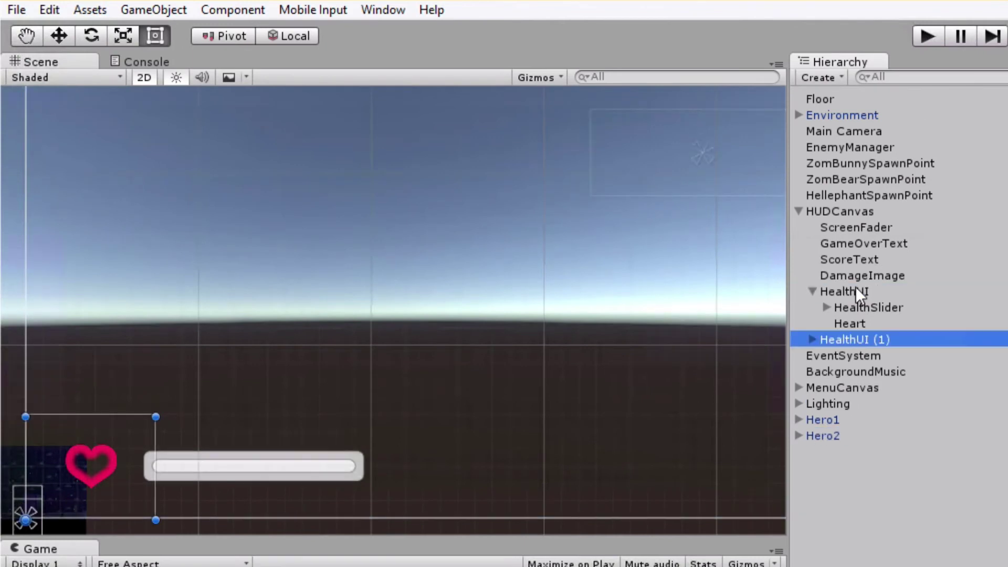
{"action": "key", "text": "w"}
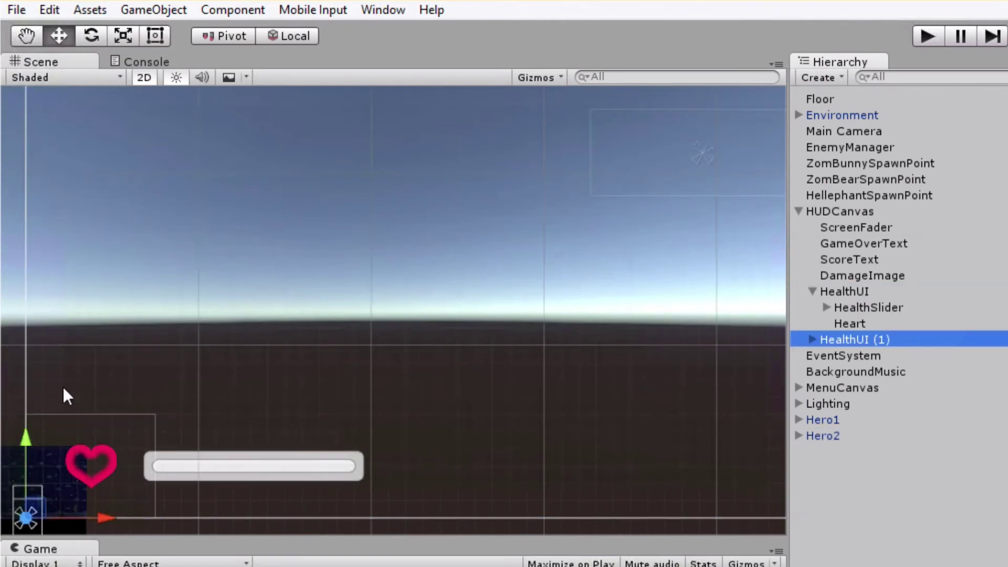
{"action": "left_click_drag", "start_coordinate": [25, 437], "coordinate": [24, 385]}
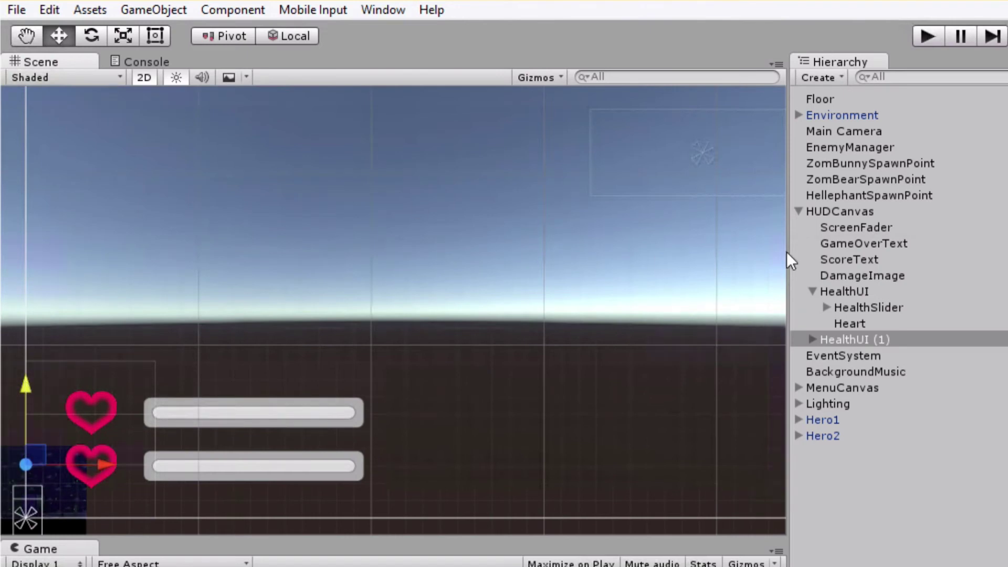
{"action": "left_click", "coordinate": [893, 292]}
{"action": "left_click", "coordinate": [910, 338]}
{"action": "key", "text": "F2"}
{"action": "type", "text": "HealthUI2"}
{"action": "key", "text": "Return"}
Rename the two health sliders to Hero1HealthSlider and Hero2HealthSlider
{"action": "left_click", "coordinate": [867, 310]}
{"action": "key", "text": "F2"}
{"action": "key", "text": "Home"}
{"action": "type", "text": "Hero1"}
{"action": "key", "text": "Return"}
{"action": "left_click", "coordinate": [812, 340]}
{"action": "left_click", "coordinate": [861, 356]}
{"action": "key", "text": "F2"}
{"action": "key", "text": "Home"}
{"action": "type", "text": "Hero2"}
{"action": "key", "text": "Return"}
Duplicate the damage image and name the pair Hero1DamageImage and Hero2DamageImage
{"action": "left_click", "coordinate": [877, 275]}
{"action": "key", "text": "ctrl+d"}
{"action": "left_click", "coordinate": [871, 275]}
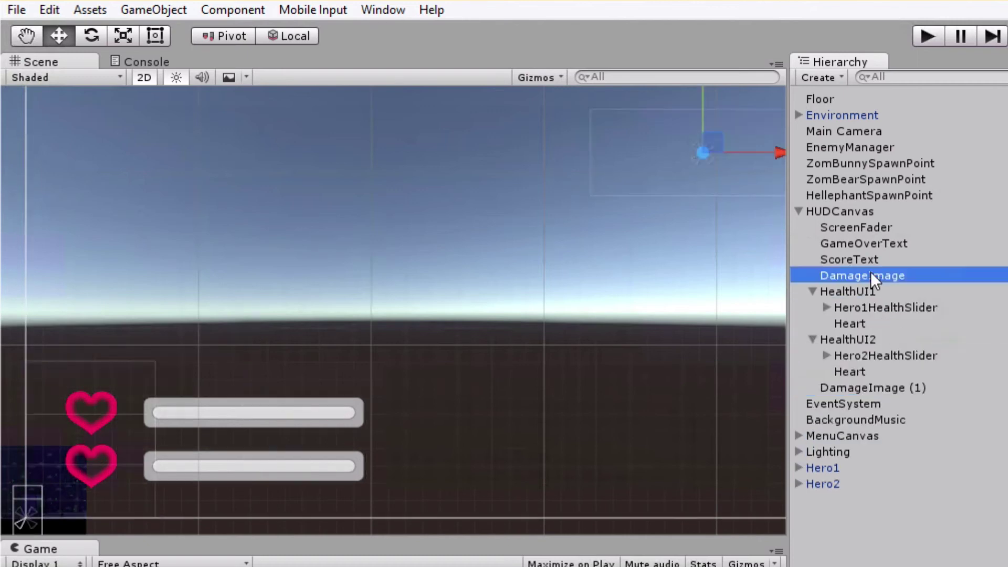
{"action": "key", "text": "F2"}
{"action": "key", "text": "Home"}
{"action": "type", "text": "Hero1"}
{"action": "key", "text": "Return"}
{"action": "left_click", "coordinate": [894, 388]}
{"action": "left_click_drag", "start_coordinate": [894, 388], "coordinate": [891, 281]}
{"action": "key", "text": "F2"}
{"action": "type", "text": "Hero2DamageImage"}
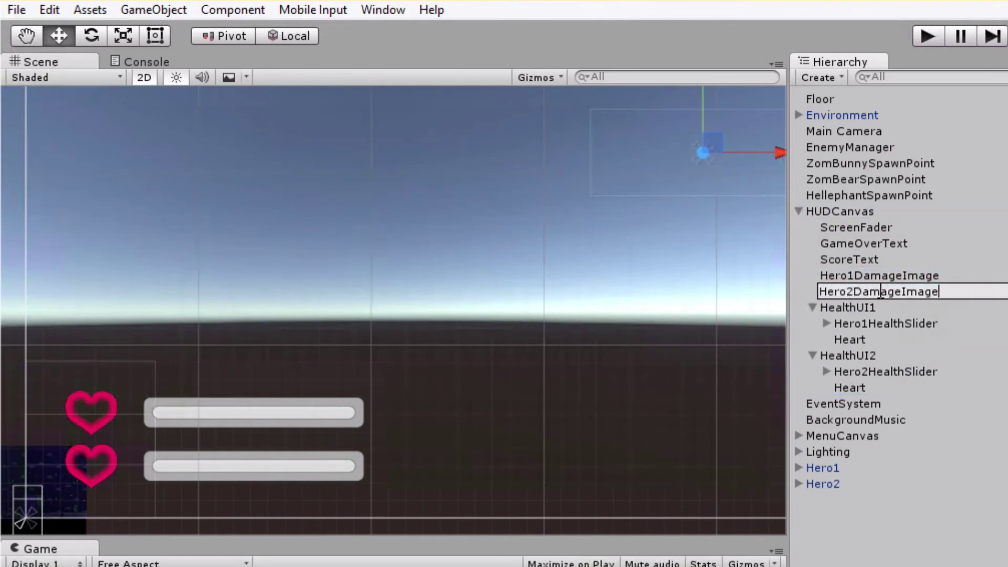
{"action": "key", "text": "Return"}
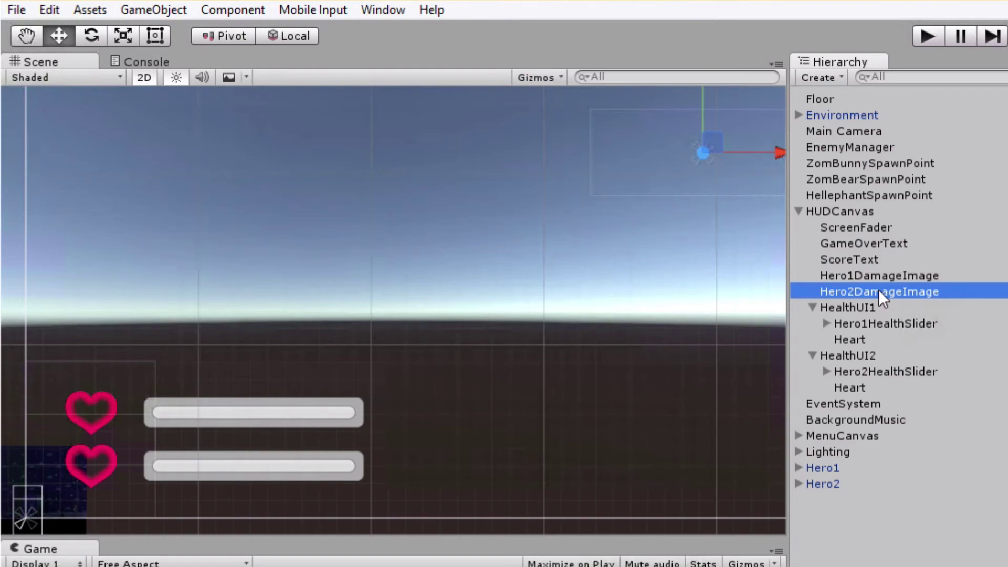
Ping Hero1's Health Slider and Damage Image references to confirm its own objects
{"action": "left_click", "coordinate": [834, 468]}
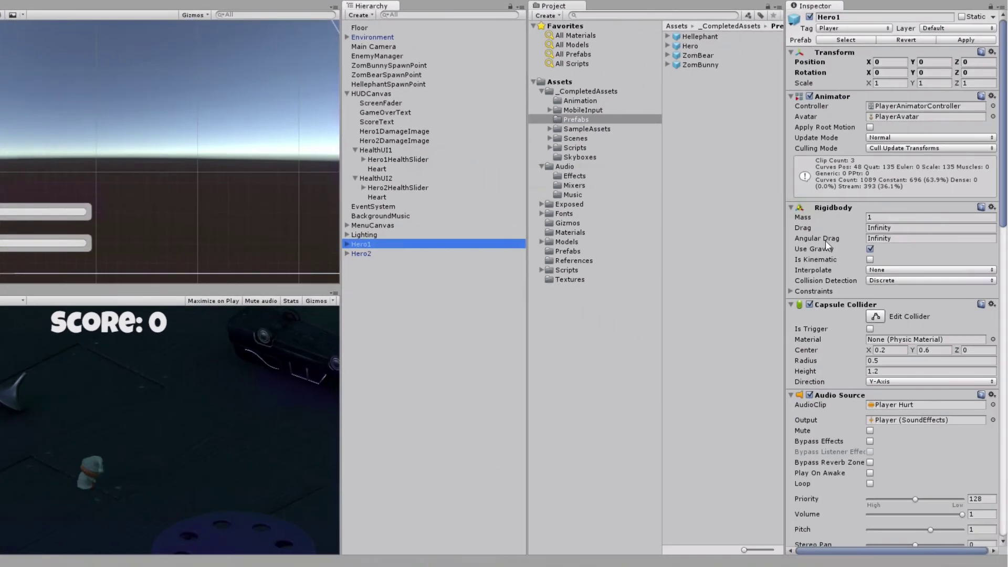
{"action": "scroll", "coordinate": [1007, 566], "scroll_direction": "down", "scroll_amount": 5}
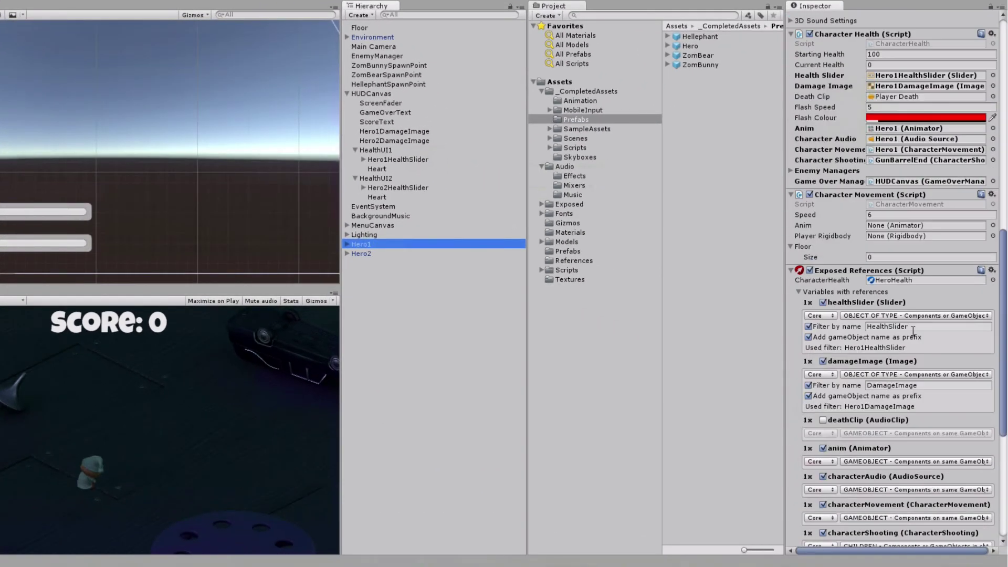
{"action": "scroll", "coordinate": [914, 331], "scroll_direction": "up", "scroll_amount": 1}
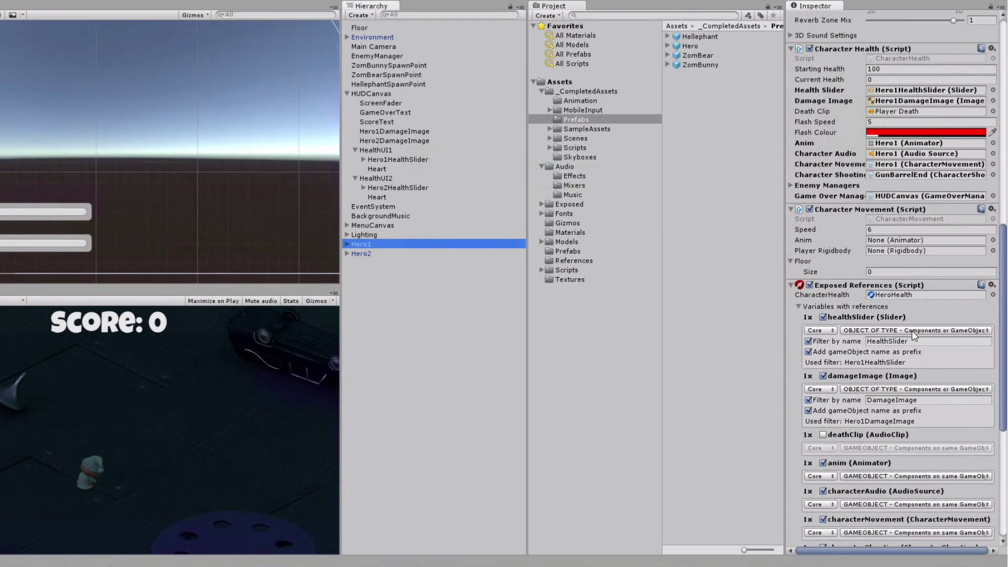
{"action": "left_click", "coordinate": [915, 93]}
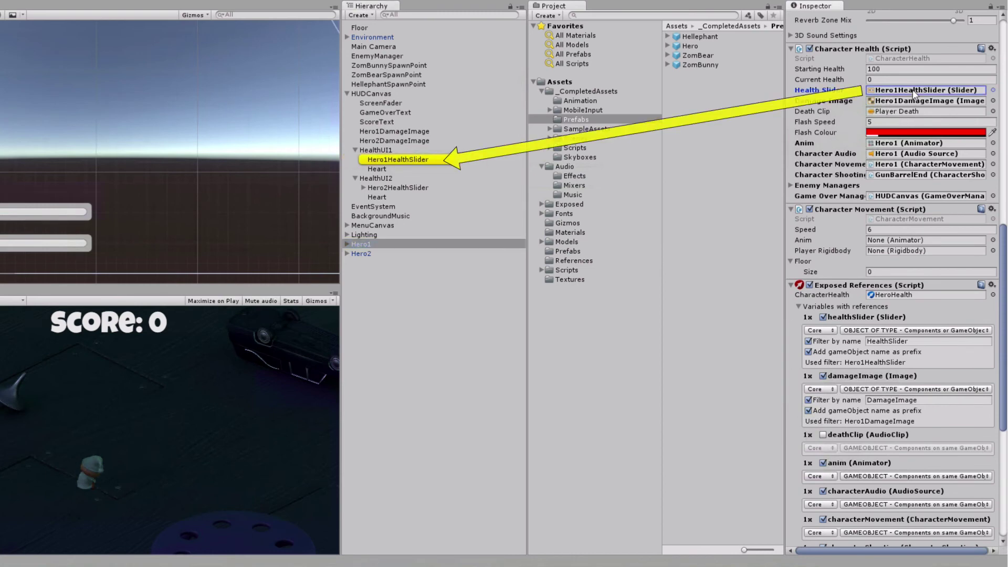
{"action": "left_click", "coordinate": [908, 103]}
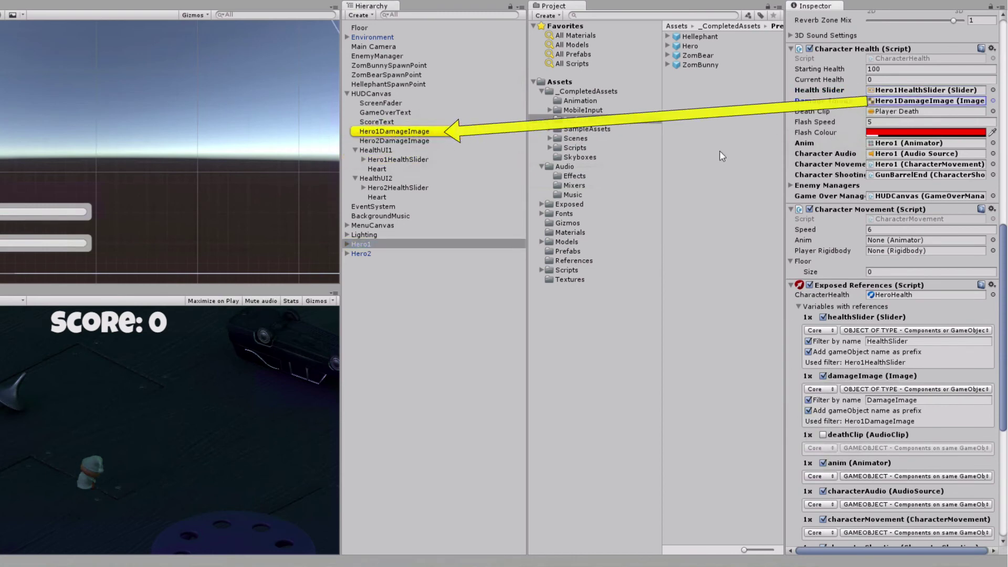
Ping Hero2's Health Slider and Damage Image references, ending on its Exposed References settings
{"action": "left_click", "coordinate": [451, 254]}
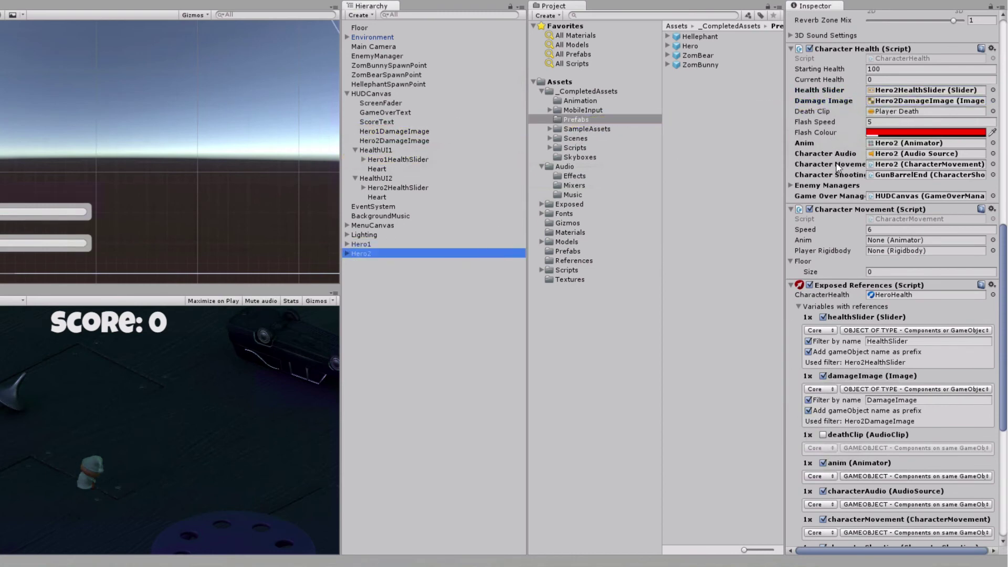
{"action": "left_click", "coordinate": [931, 90]}
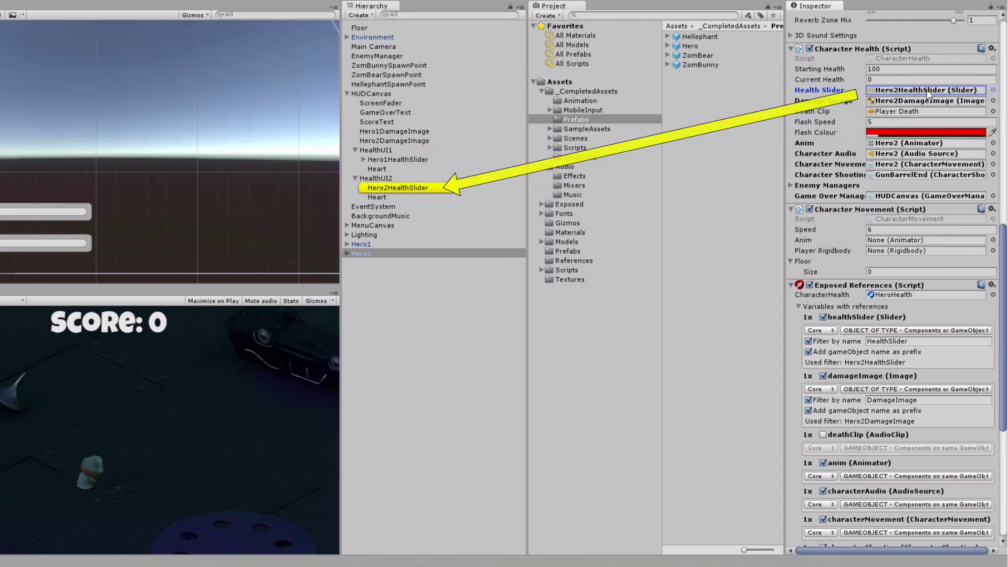
{"action": "left_click", "coordinate": [923, 104]}
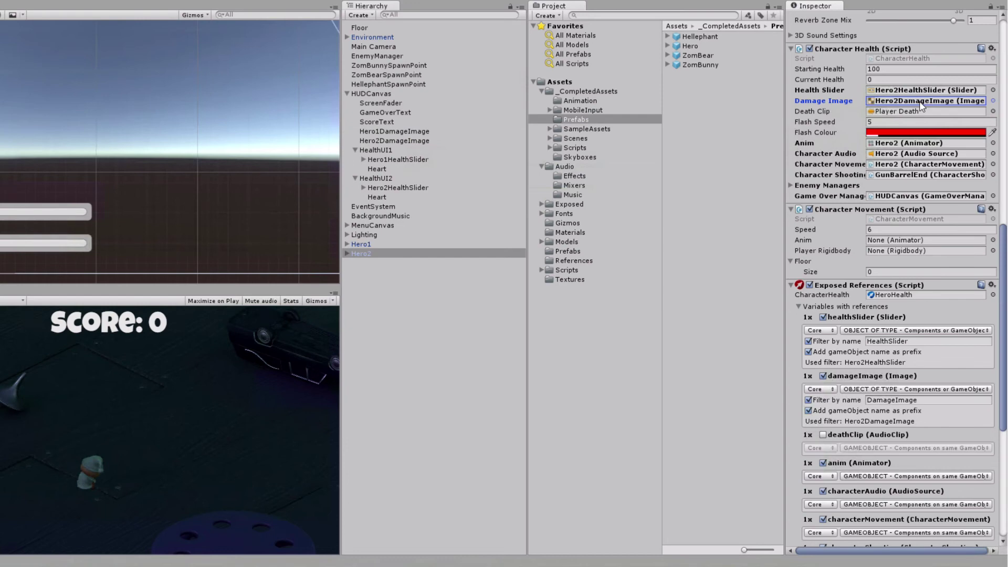
{"action": "scroll", "coordinate": [920, 103], "scroll_direction": "down", "scroll_amount": 10}
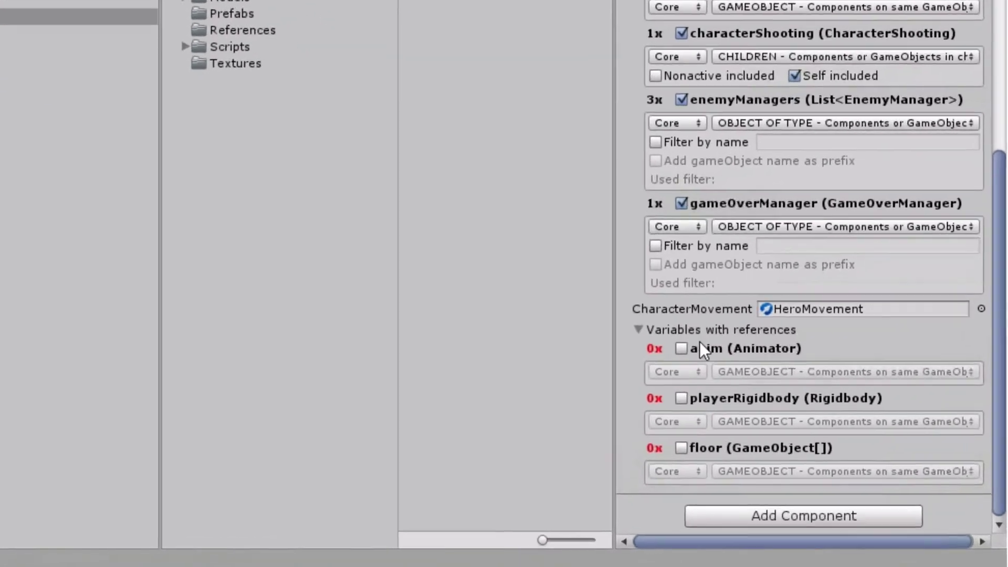
Tick the anim, playerRigidbody and floor references under CharacterMovement in Exposed References
{"action": "left_click", "coordinate": [809, 423]}
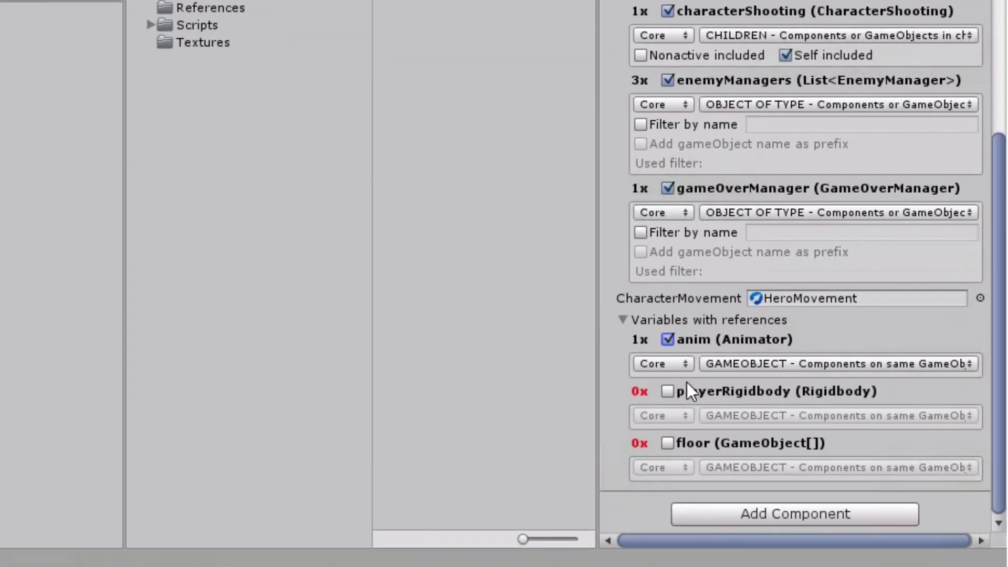
{"action": "left_click", "coordinate": [809, 456]}
{"action": "left_click", "coordinate": [687, 443]}
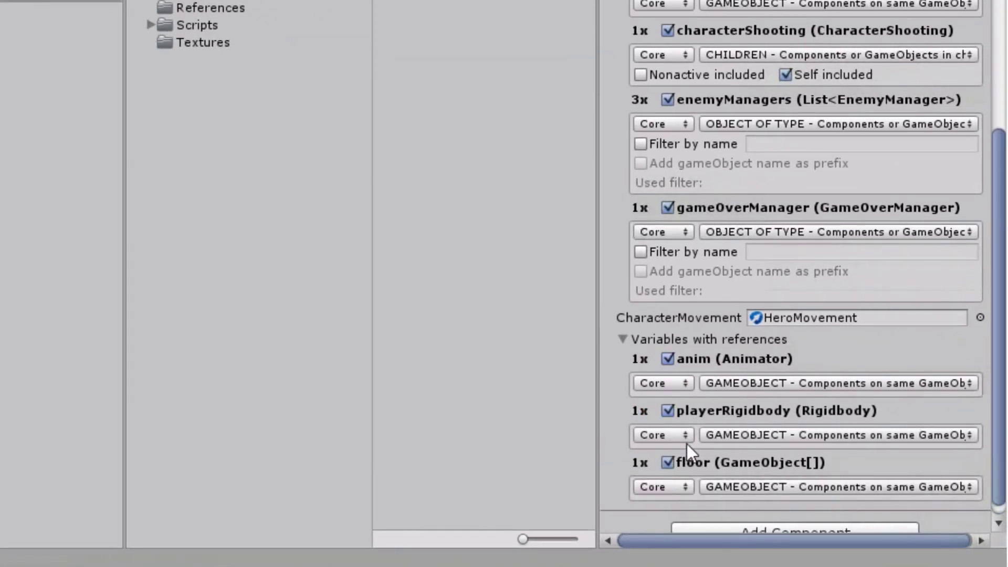
Set the floor reference's source to TAG with Tag: Floor
{"action": "scroll", "coordinate": [687, 443], "scroll_direction": "down", "scroll_amount": 1}
{"action": "left_click", "coordinate": [736, 464]}
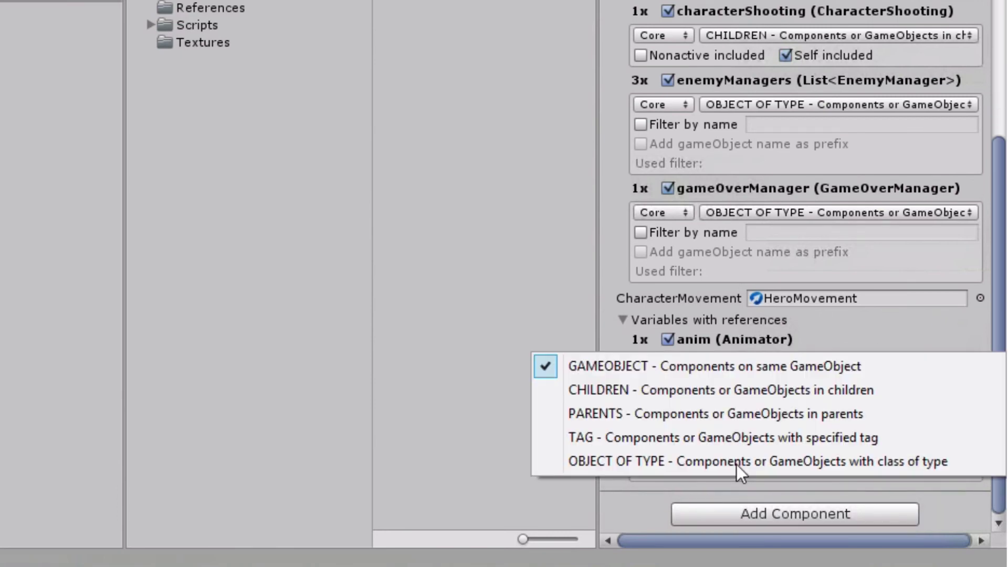
{"action": "left_click", "coordinate": [721, 440]}
{"action": "scroll", "coordinate": [735, 441], "scroll_direction": "down", "scroll_amount": 1}
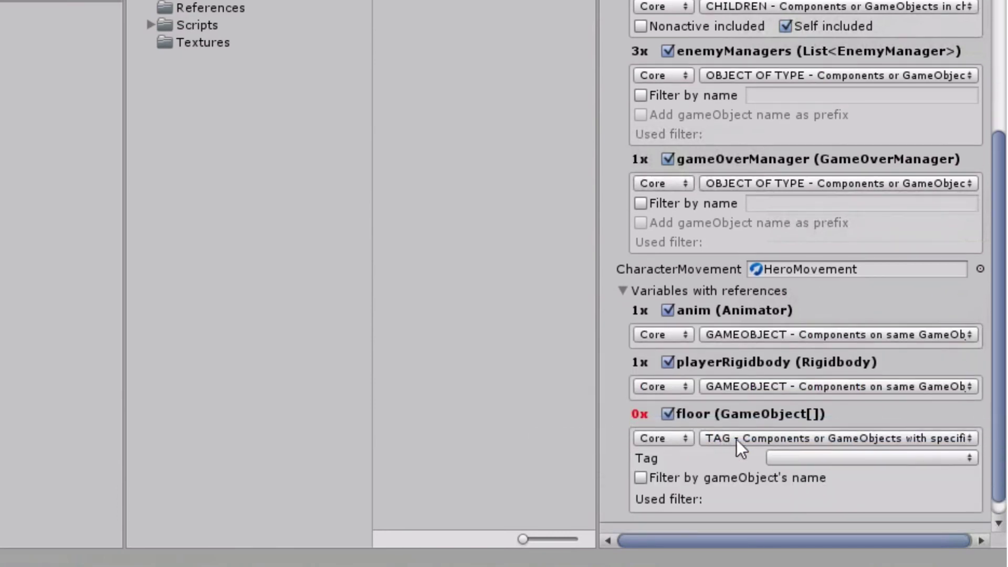
{"action": "left_click", "coordinate": [809, 459]}
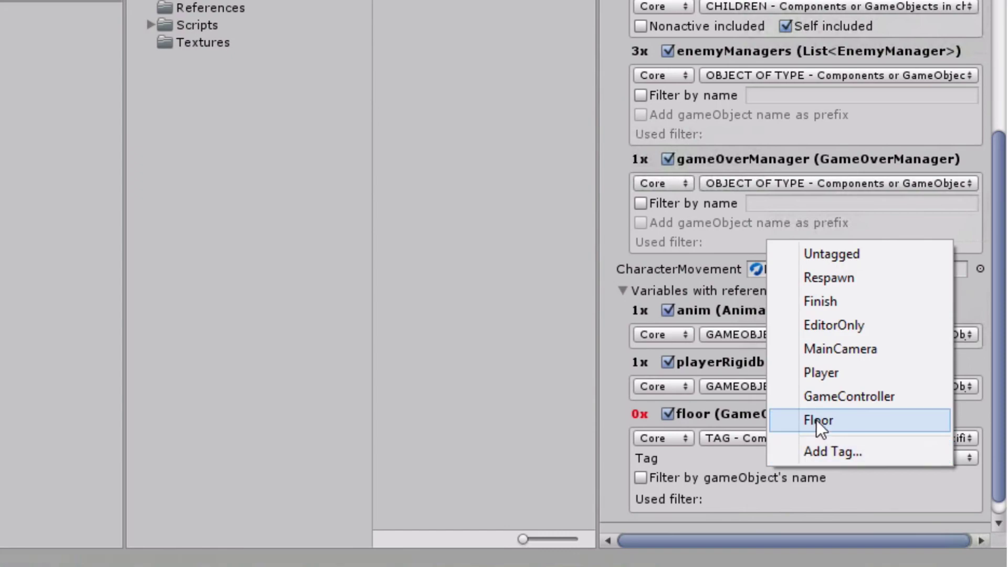
{"action": "left_click", "coordinate": [817, 420]}
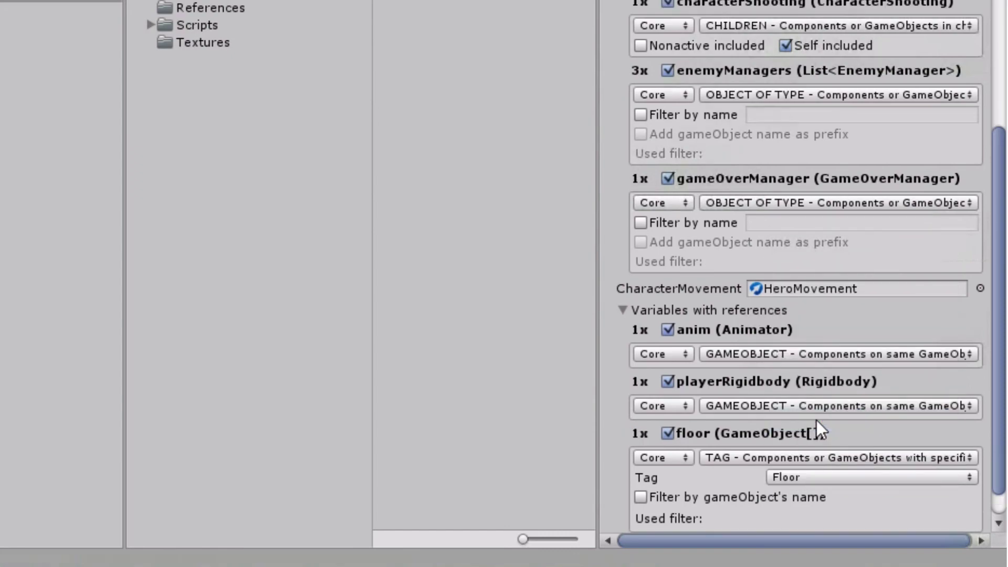
{"action": "scroll", "coordinate": [818, 420], "scroll_direction": "up", "scroll_amount": 8}
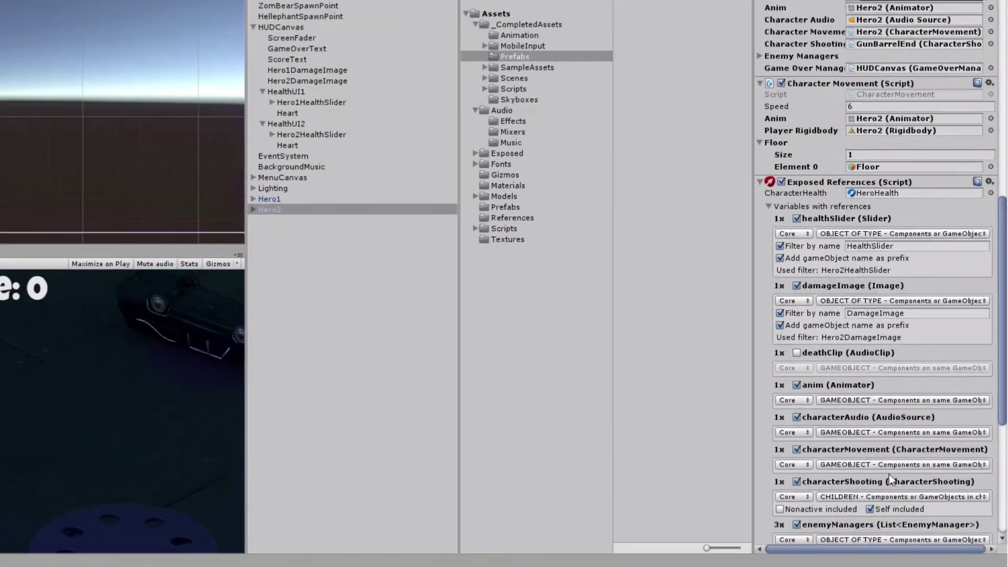
{"action": "scroll", "coordinate": [890, 474], "scroll_direction": "up", "scroll_amount": 3}
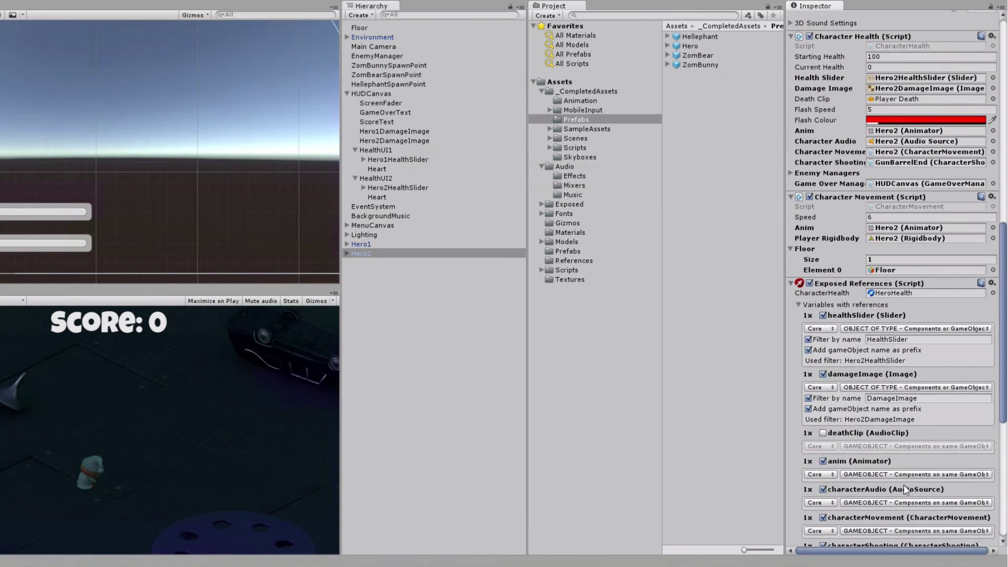